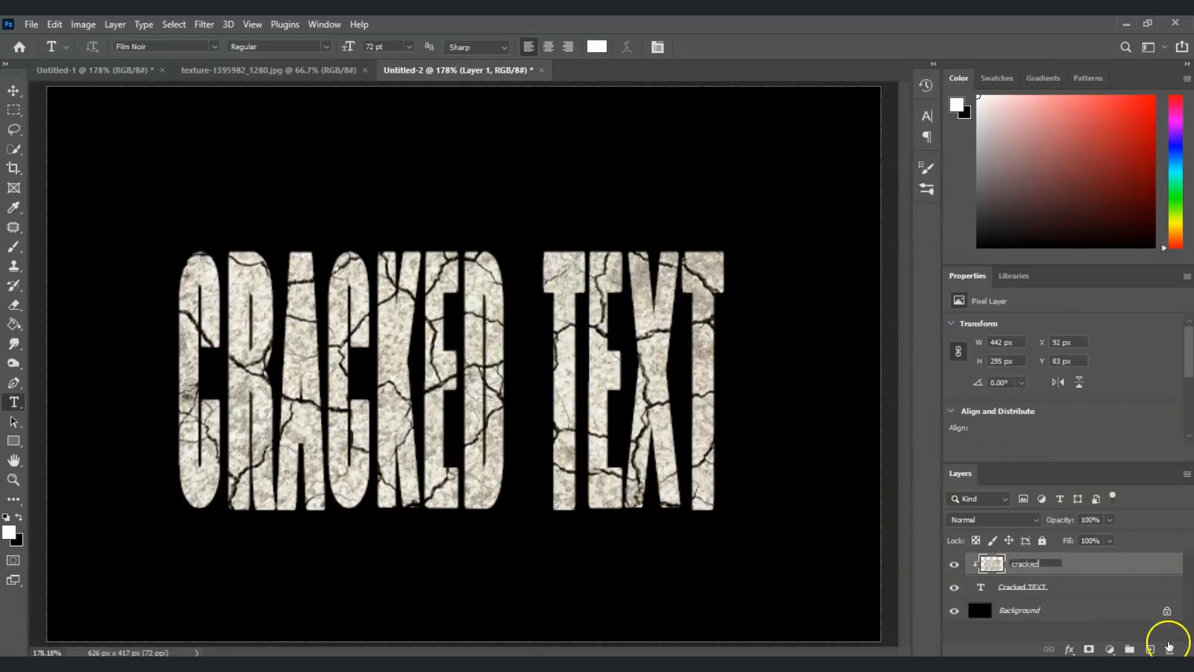
key(ctrl+l)
drag(824, 348, 796, 350)
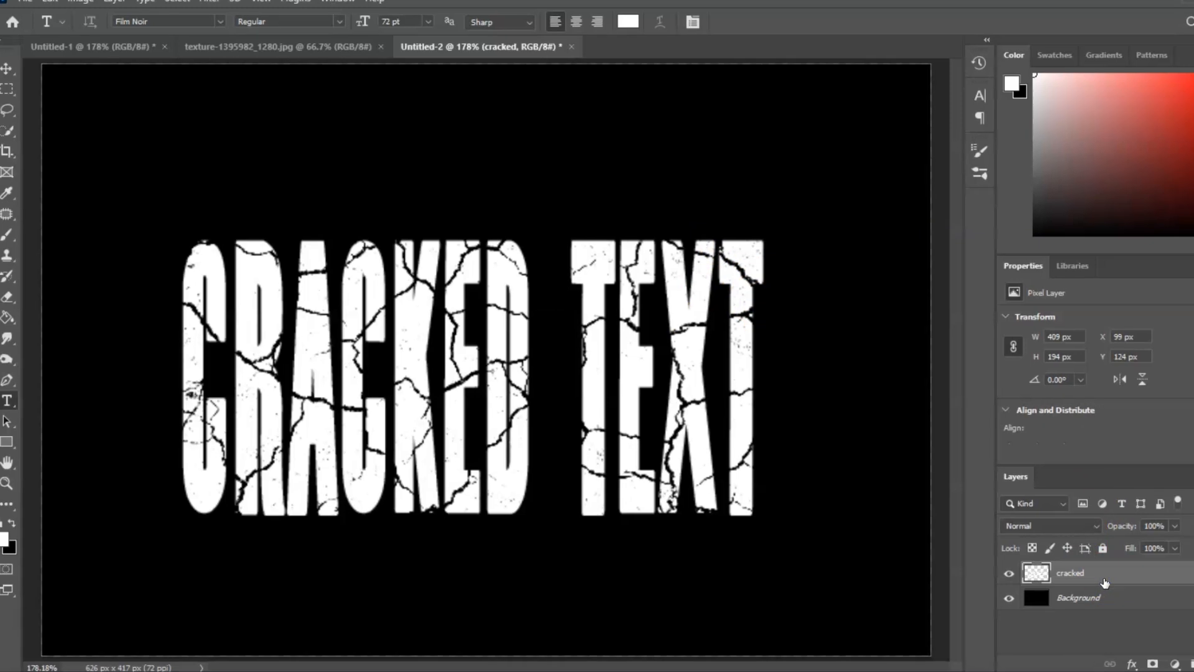
key(l)
drag(176, 302, 176, 303)
key(ctrl+t)
drag(218, 256, 206, 253)
drag(164, 343, 178, 350)
key(Return)
drag(720, 231, 722, 257)
drag(873, 214, 871, 183)
key(ctrl+t)
drag(905, 217, 925, 239)
key(Return)
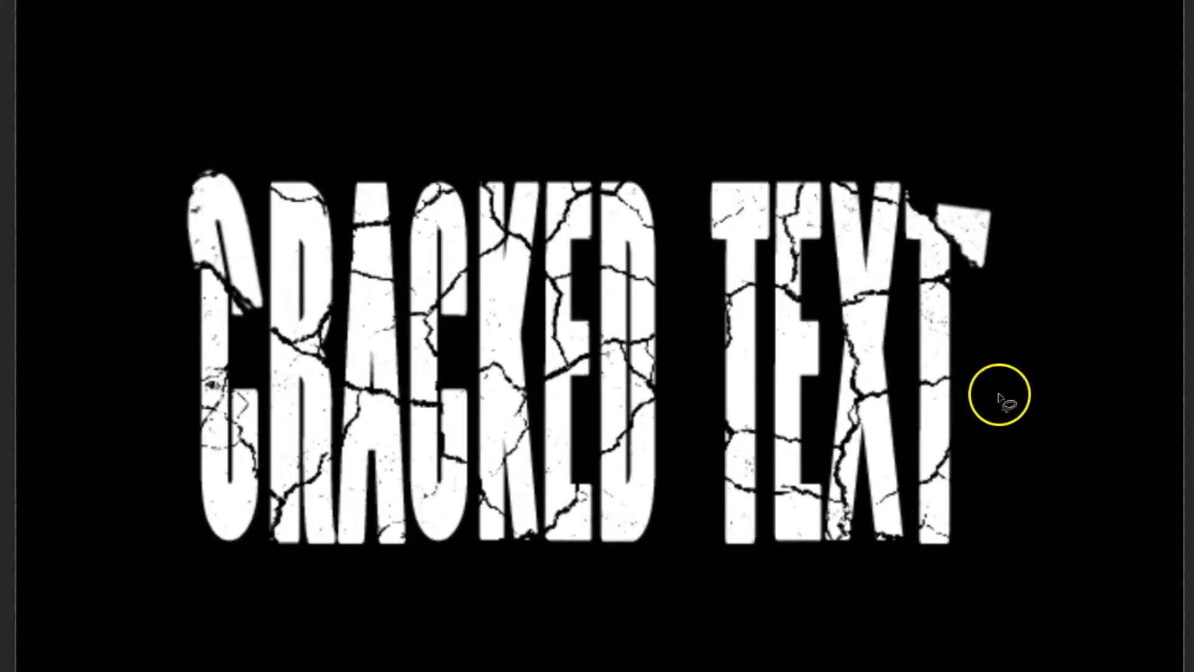
drag(634, 289, 633, 297)
key(Return)
key(ctrl+t)
drag(562, 198, 576, 180)
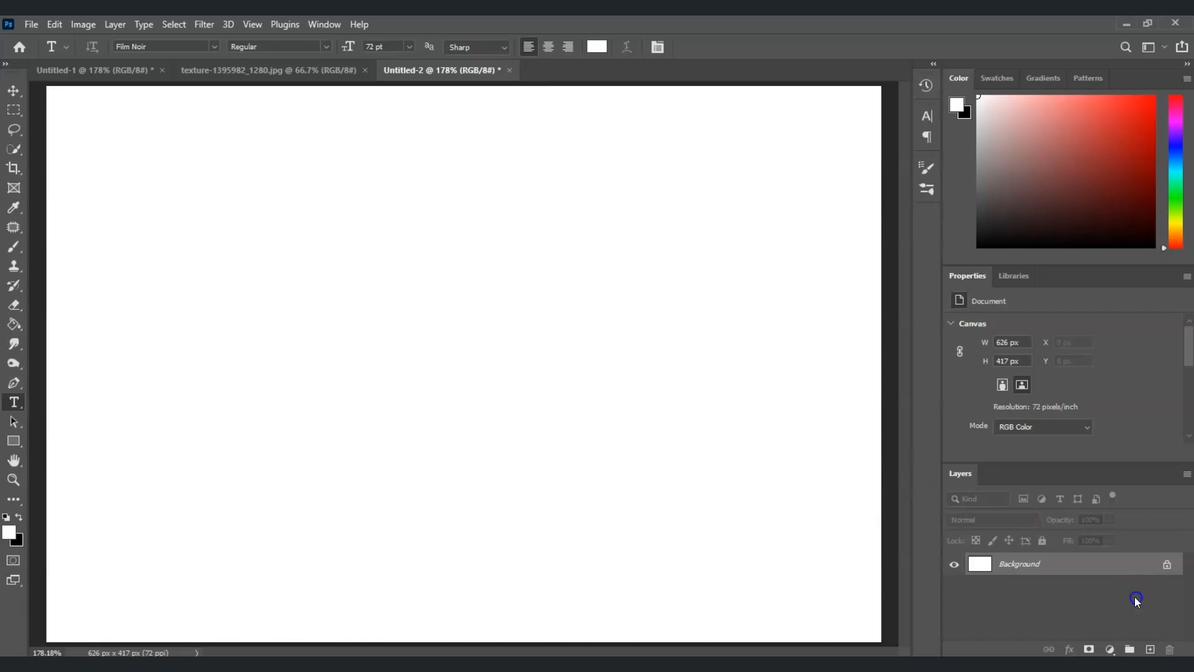
- Fill the Background layer with black using the Fill command
click(1077, 575)
click(55, 24)
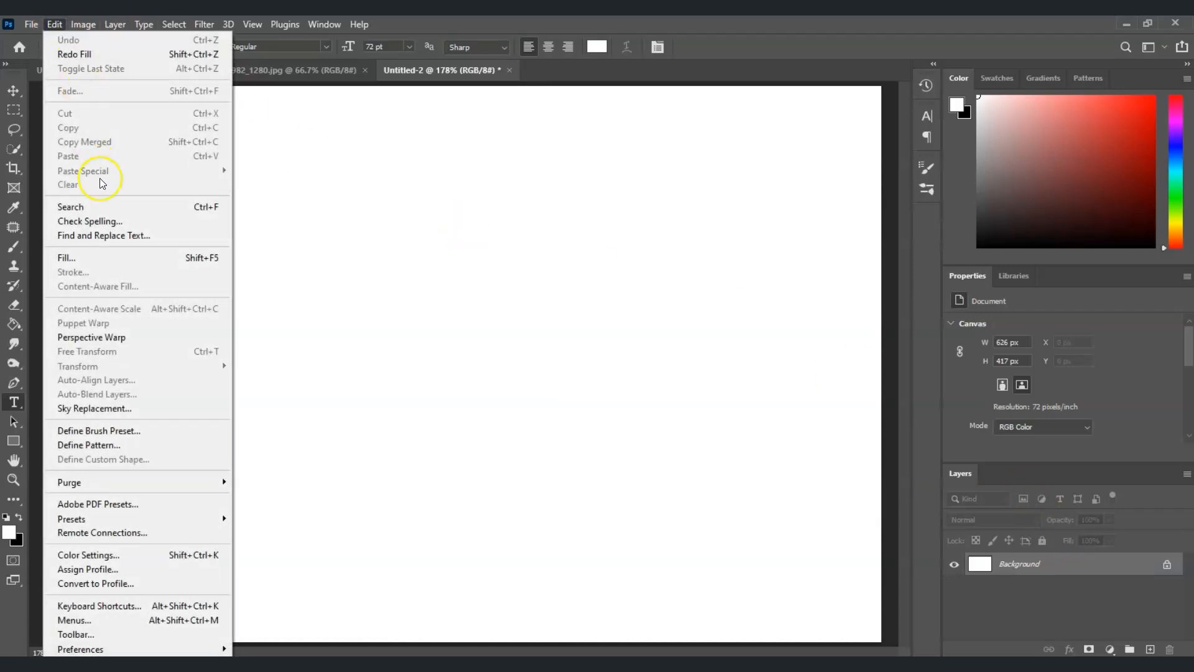
click(96, 258)
drag(594, 261, 465, 262)
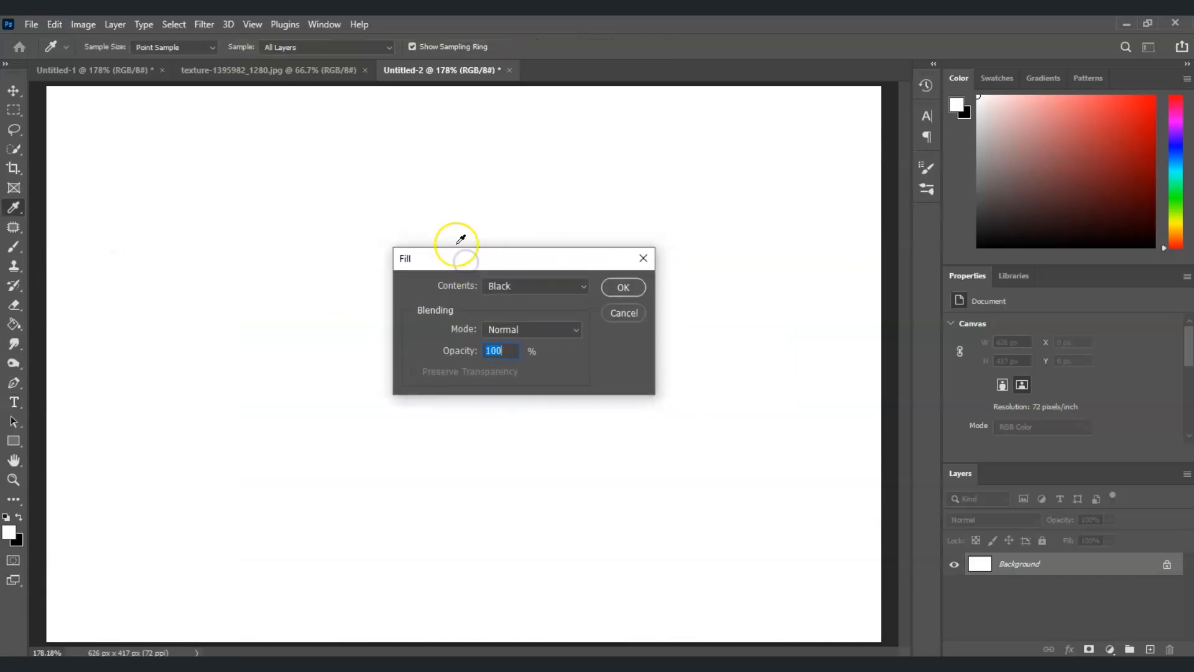
click(583, 291)
click(533, 402)
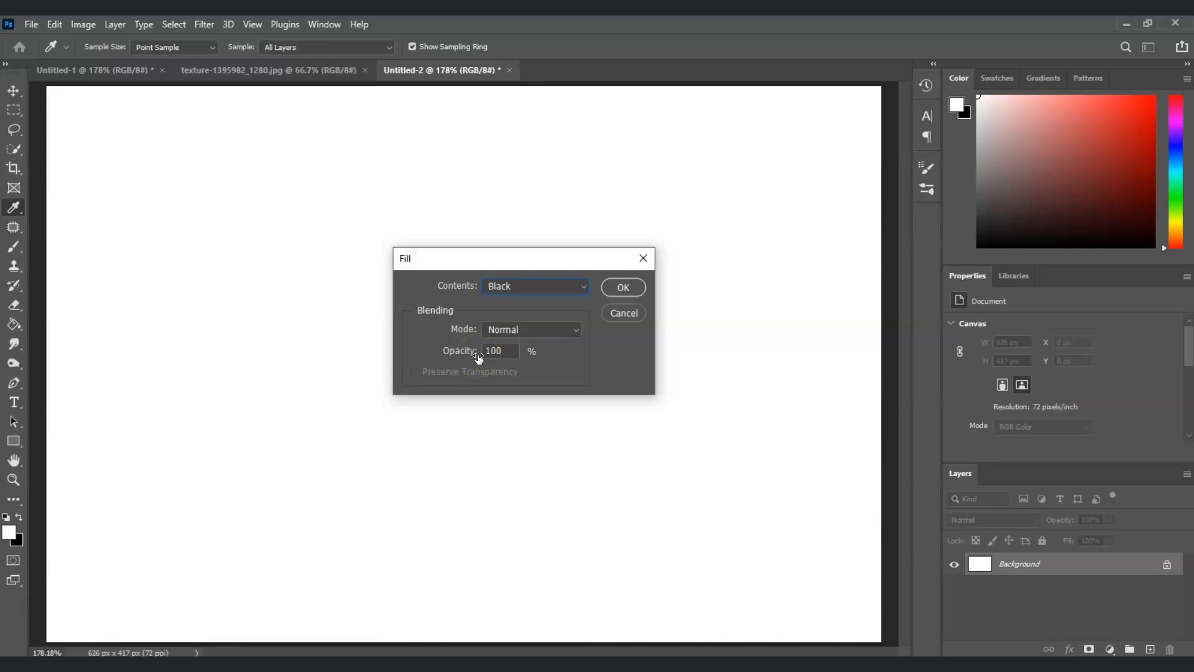
click(622, 286)
- Add the text "Cracked TEXT" on the canvas in the Film Noir font
key(t)
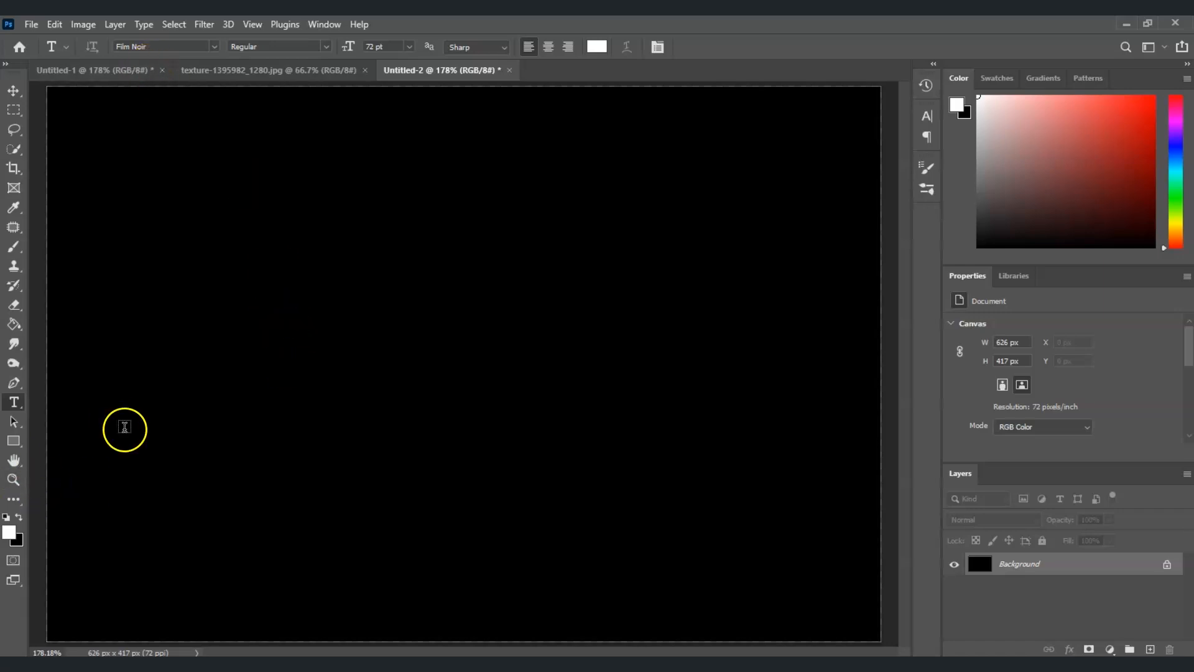
click(303, 317)
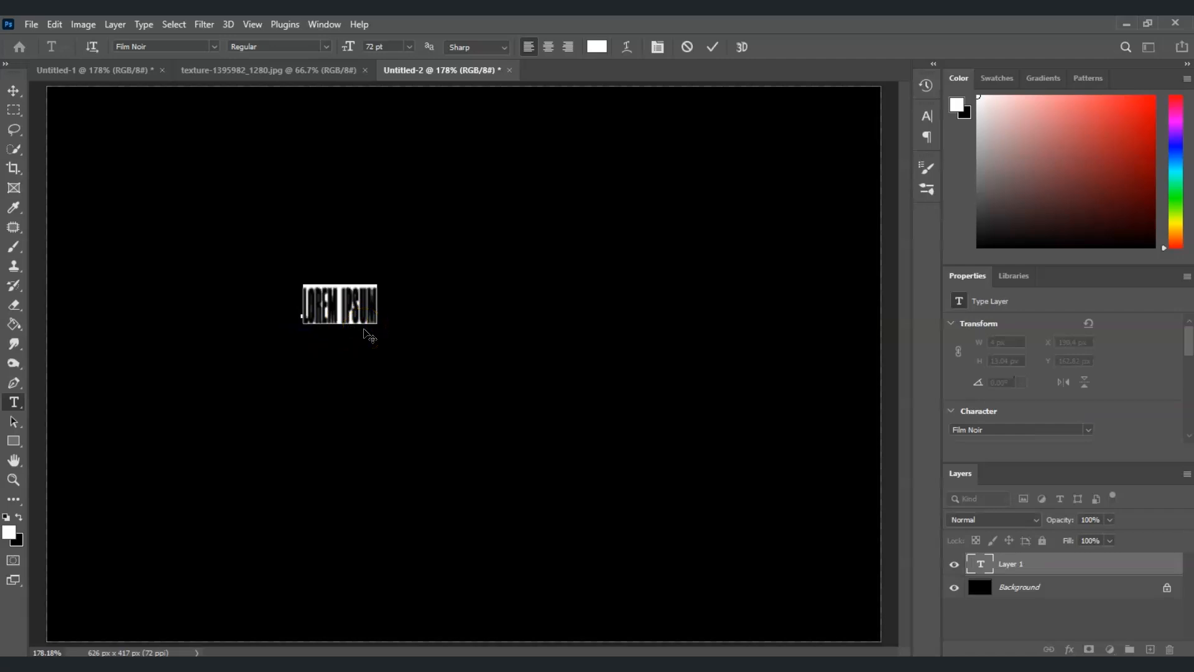
text(CRAKC)
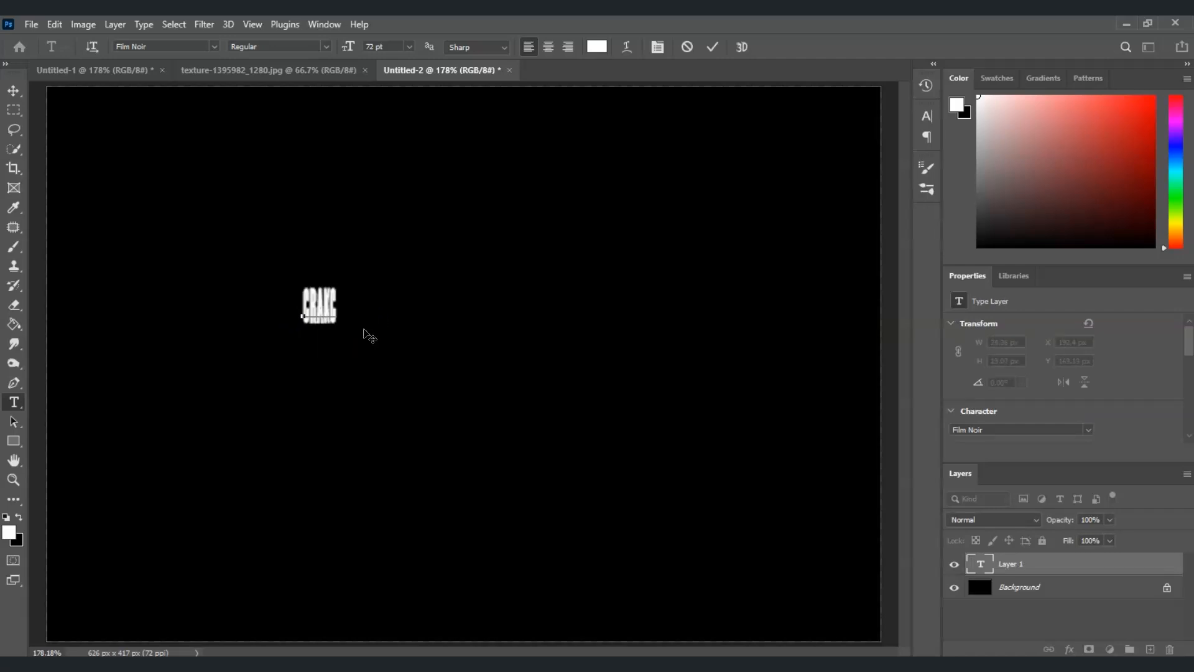
text(ked TEXT)
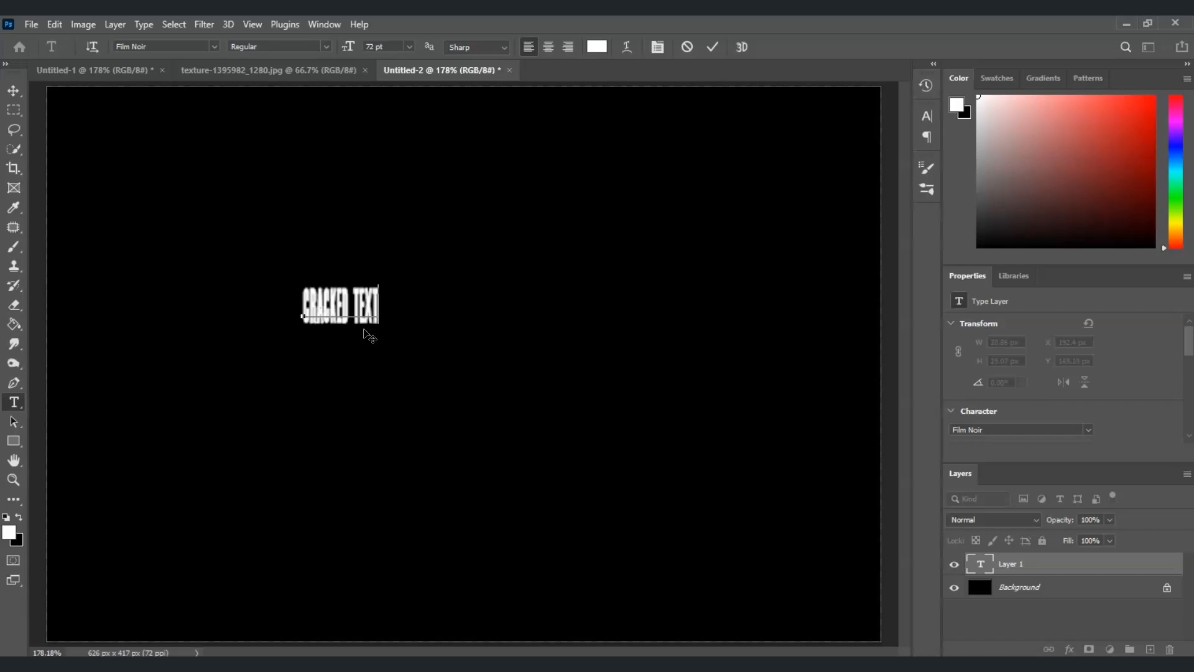
click(404, 398)
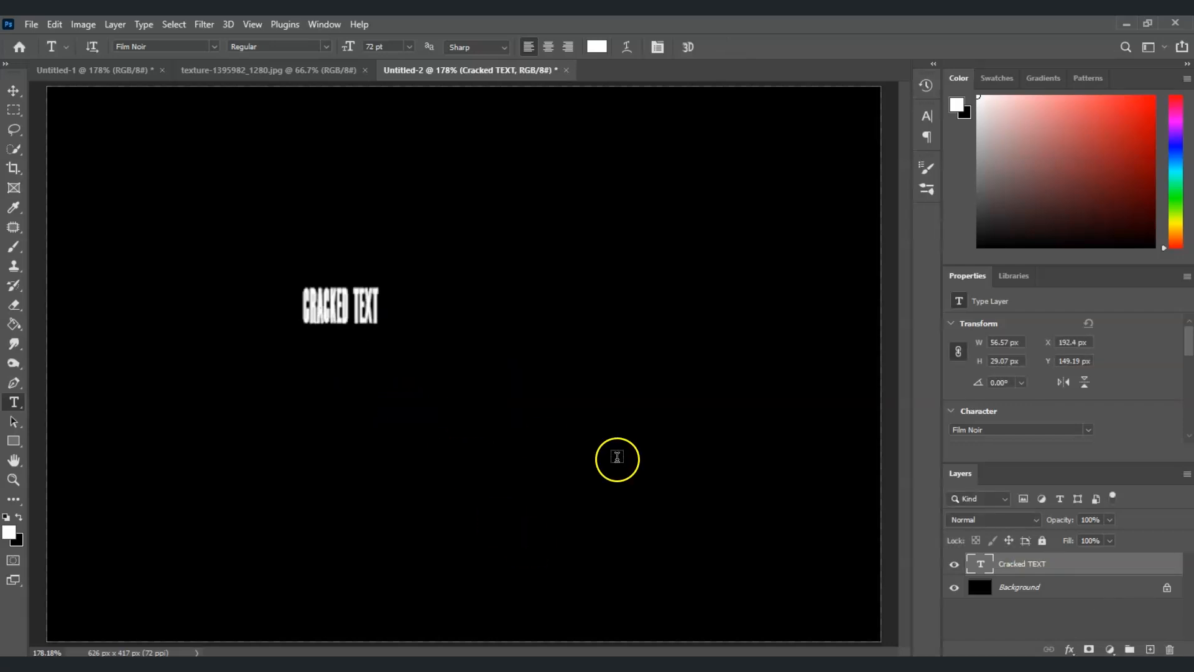
- Scale the text up to about 727% and center it on the canvas
click(1067, 571)
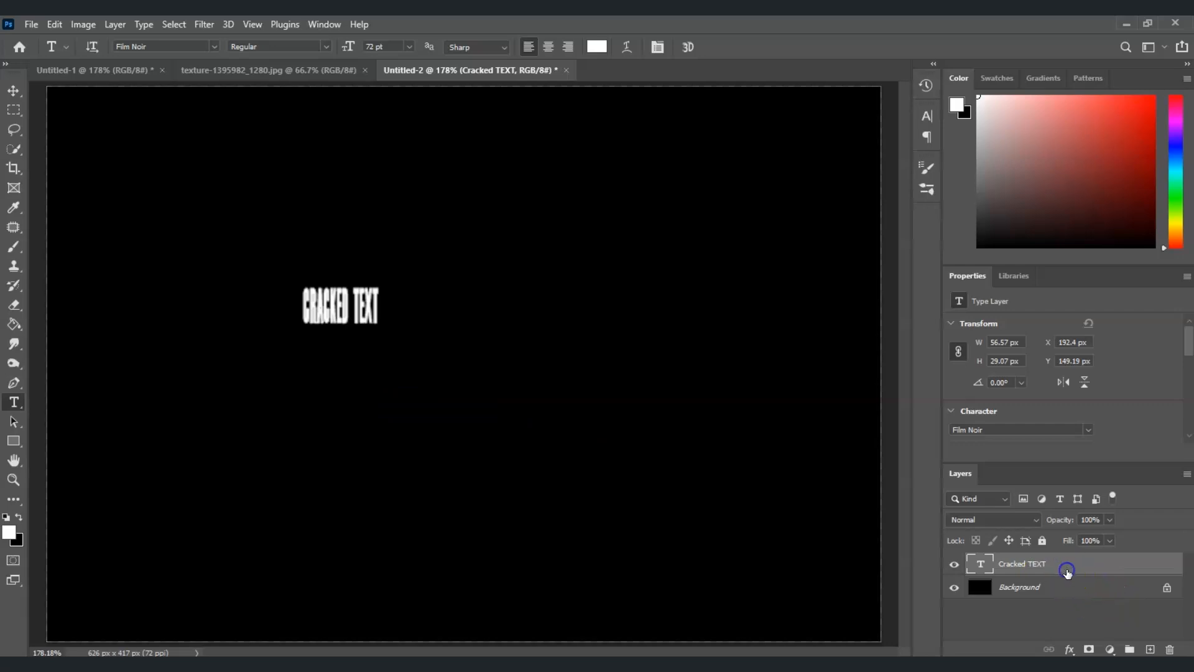
key(ctrl+t)
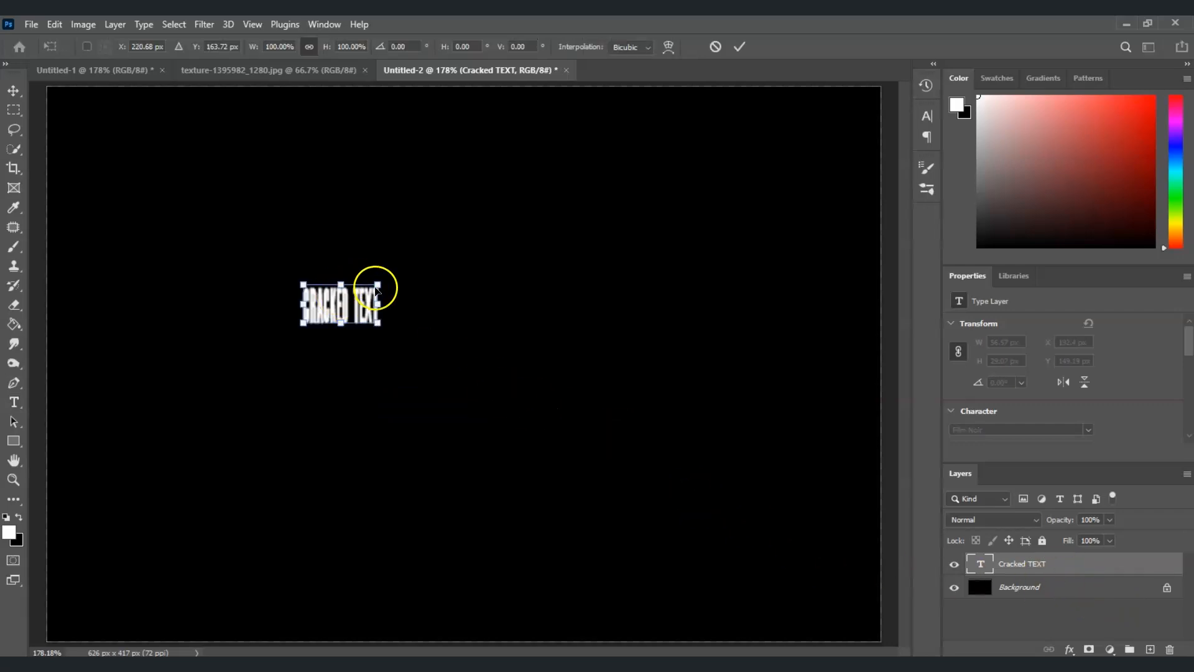
drag(378, 286, 819, 126)
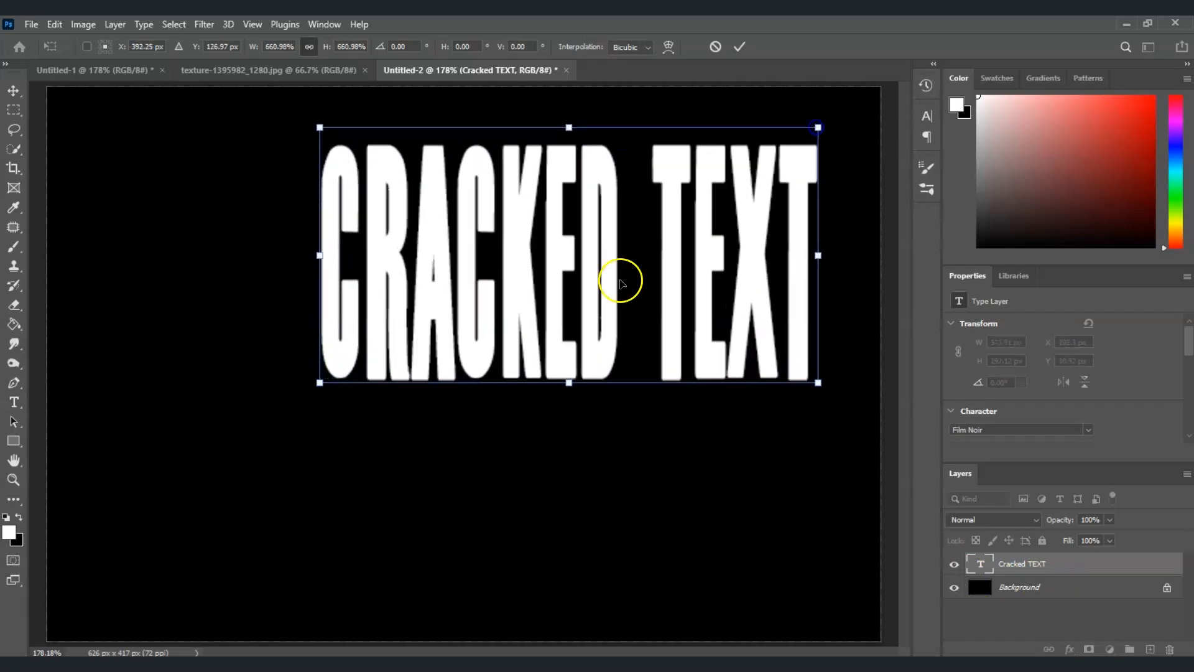
drag(620, 280, 533, 365)
drag(731, 211, 812, 180)
drag(626, 312, 570, 356)
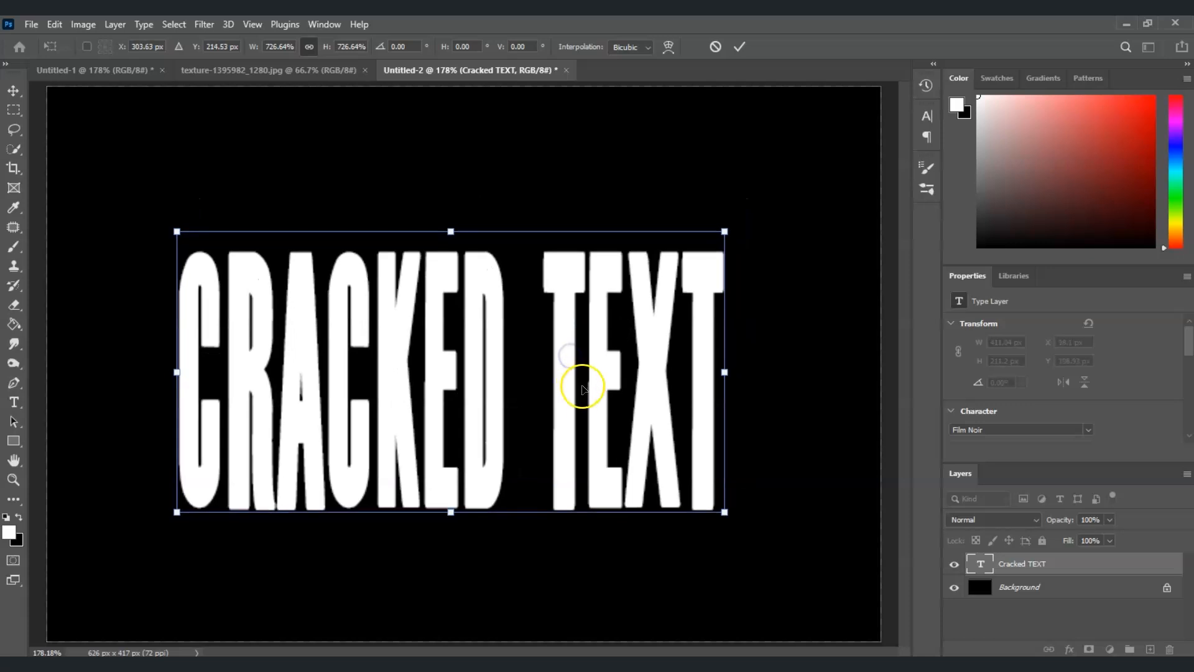
key(Return)
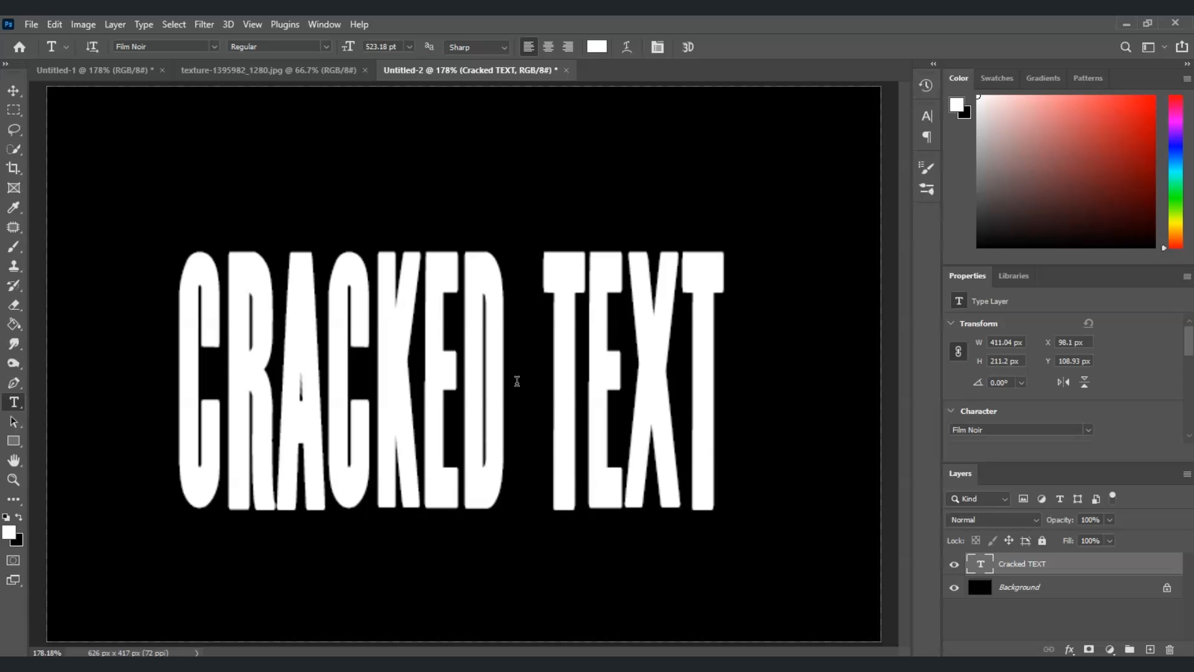
- Copy the whole cracked texture image and paste it into the text document
click(240, 75)
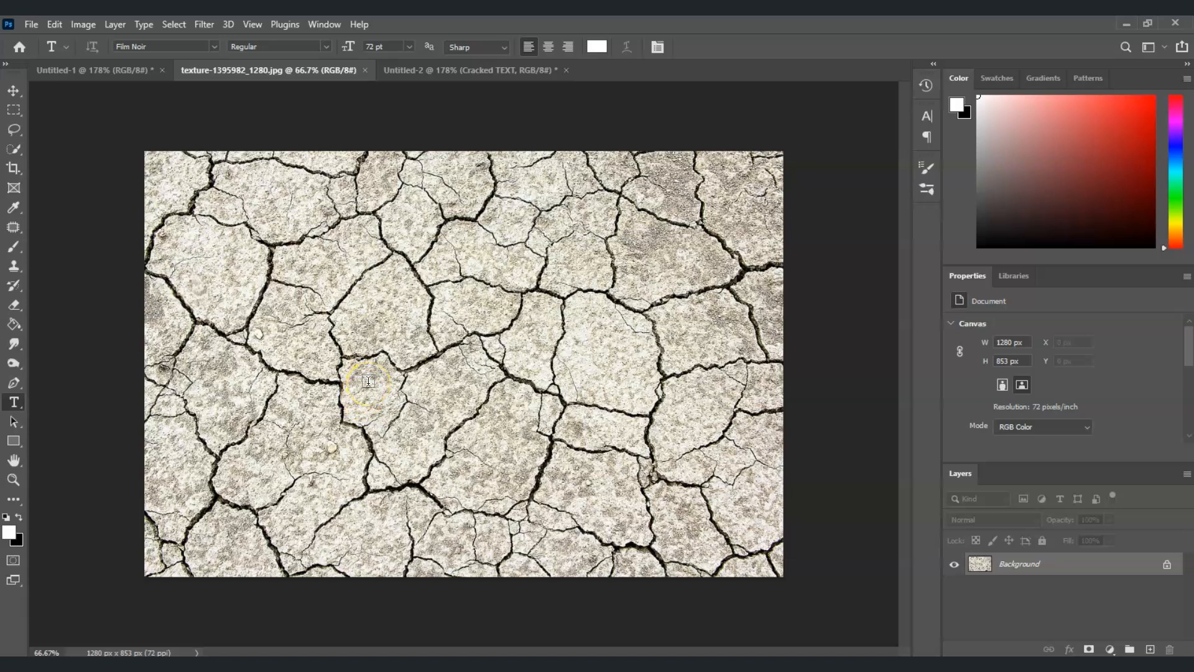
key(ctrl+a)
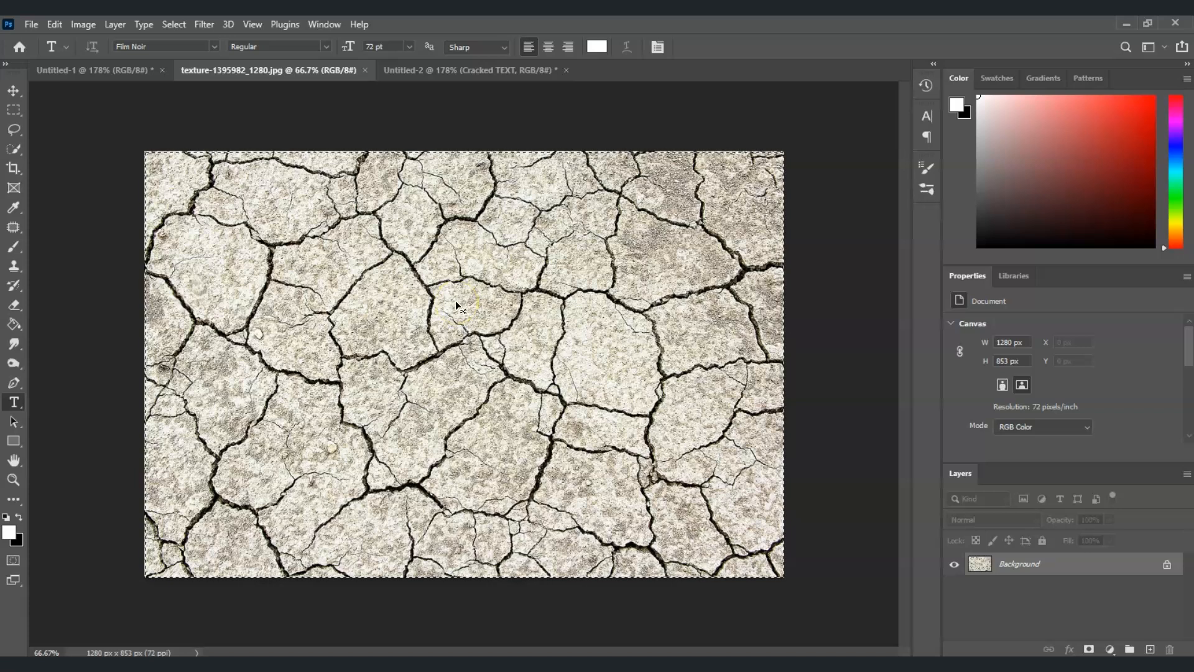
click(434, 69)
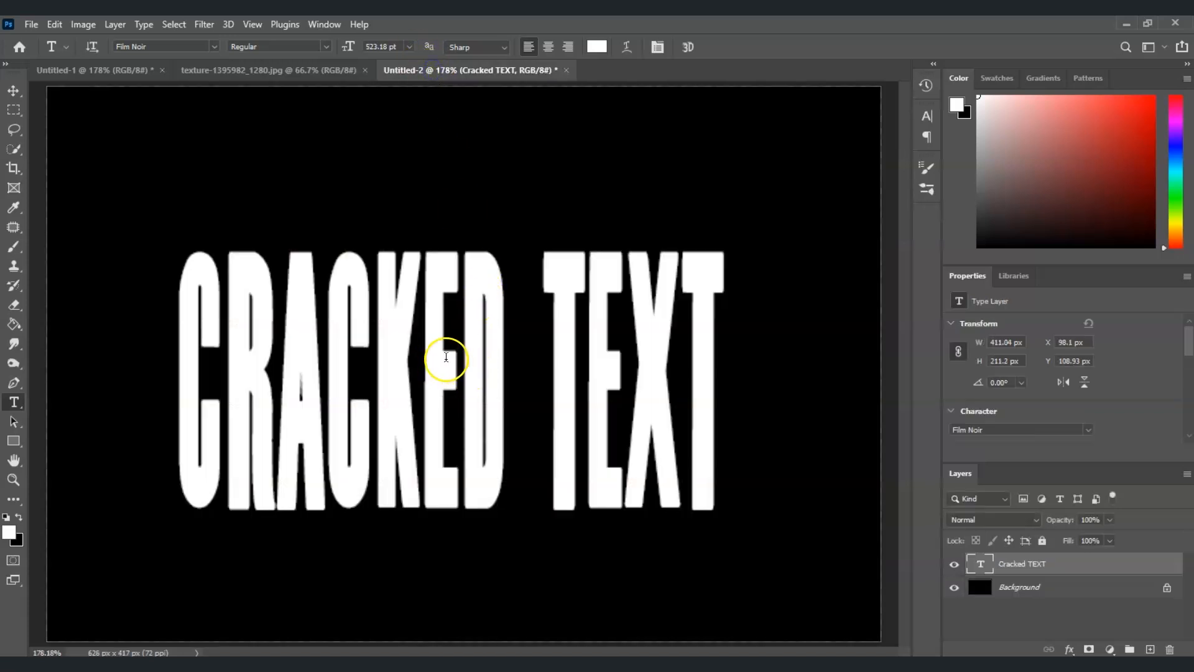
key(ctrl+v)
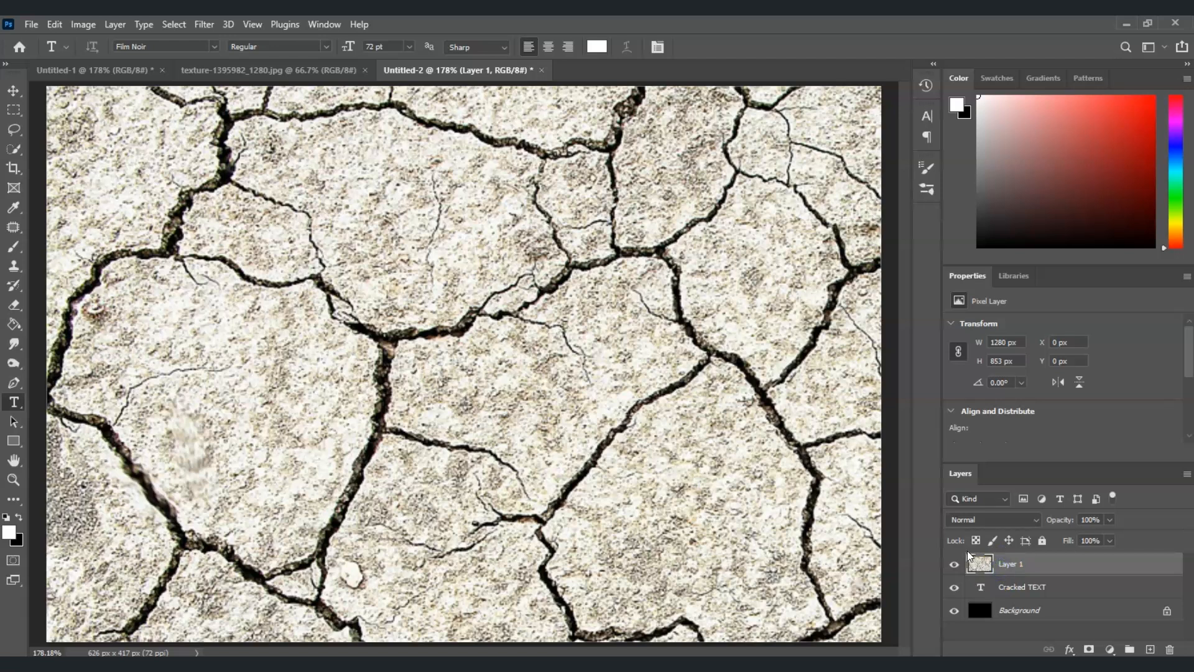
- Scale the pasted texture down to about 442 × 295 px so it covers the text
key(ctrl+t)
drag(259, 421, 344, 466)
drag(132, 131, 164, 172)
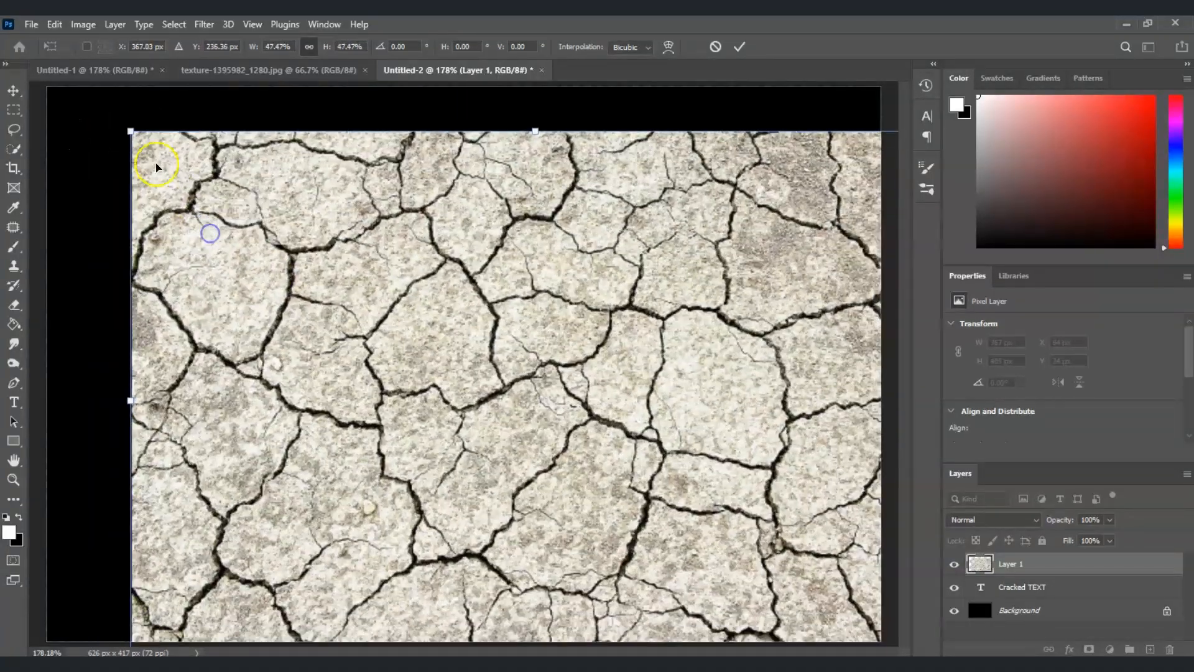
drag(130, 132, 488, 370)
drag(569, 463, 234, 312)
drag(607, 368, 733, 394)
mouse_move(540, 390)
mouse_down()
mouse_move(586, 407)
mouse_move(555, 408)
mouse_up()
key(Return)
- Create a clipping mask of the texture layer onto the text layer
key(t)
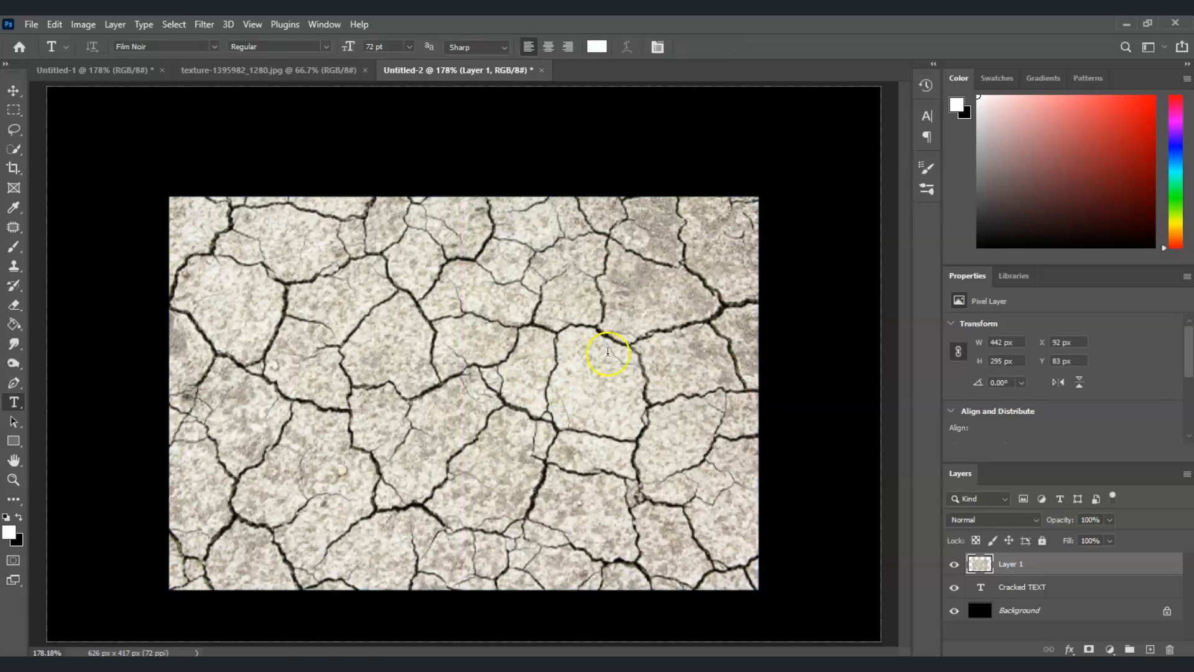
right_click(1040, 563)
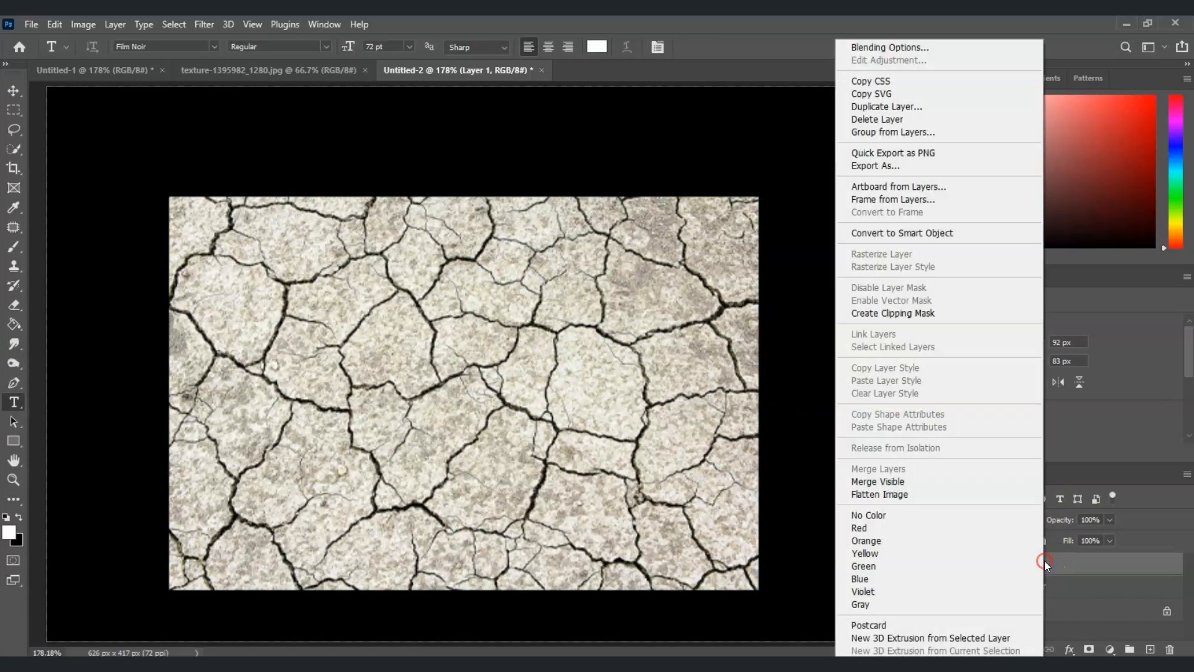
click(921, 315)
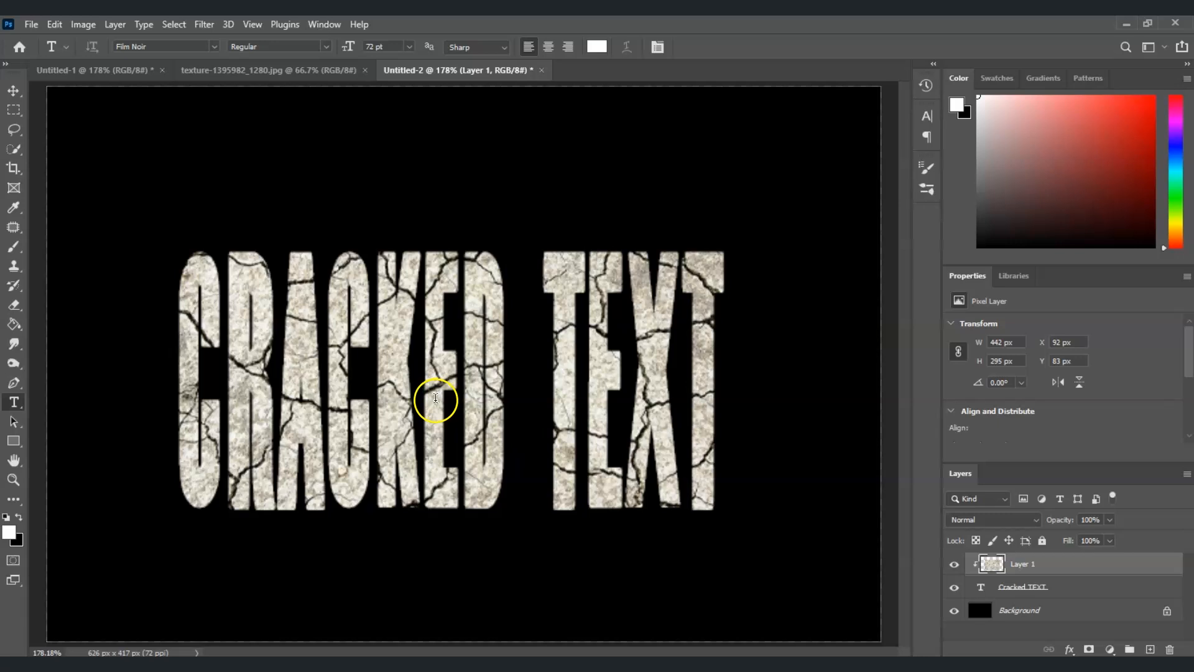
- Rename the texture layer to cracked
double_click(1034, 566)
text(cracked)
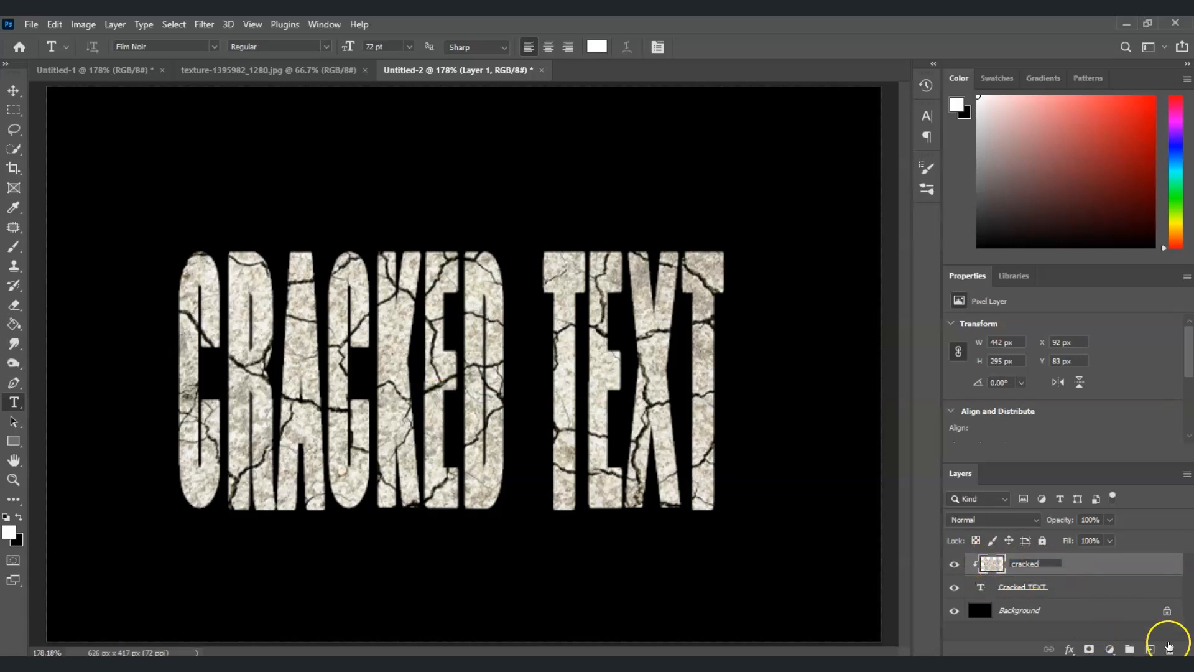
key(Return)
- Apply Levels to the cracked layer with input values 67, 0.71 and 142
click(1096, 569)
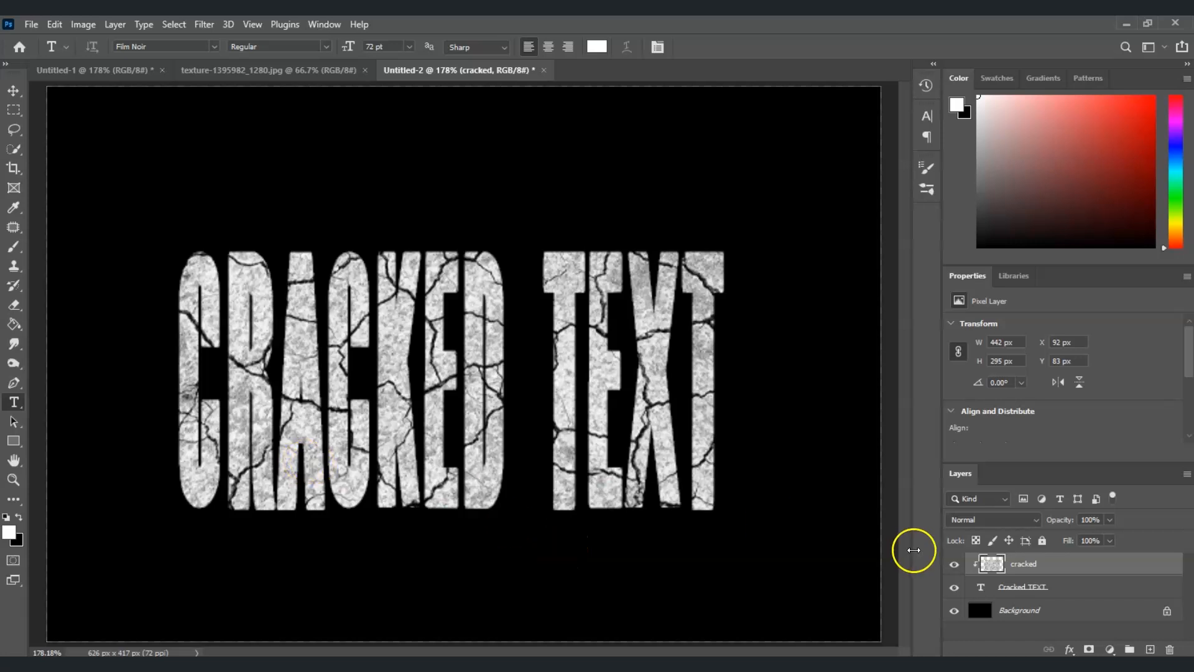
click(1039, 567)
key(ctrl+l)
drag(531, 123, 755, 173)
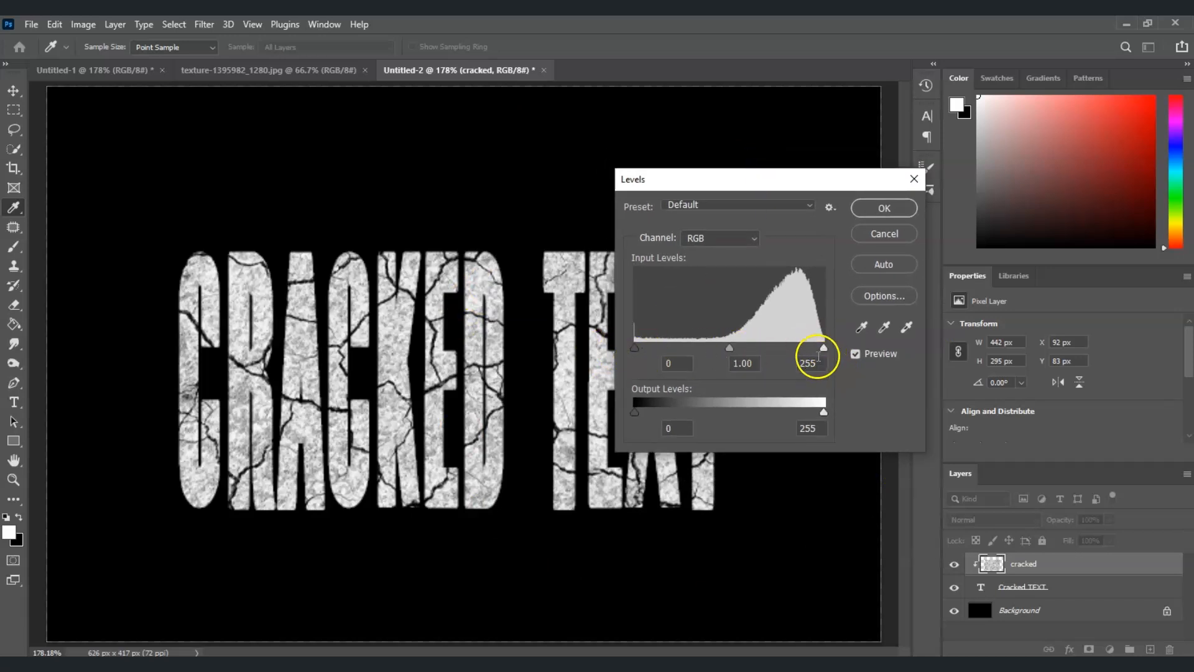
drag(825, 352, 759, 352)
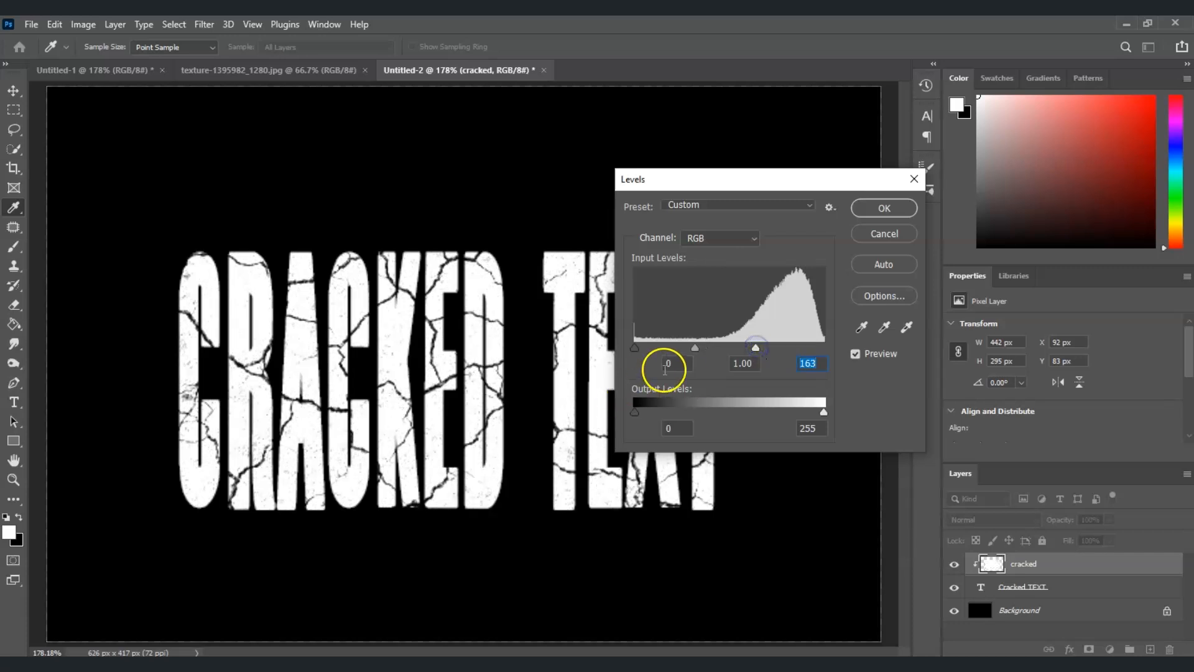
drag(696, 349, 652, 349)
drag(755, 349, 739, 349)
drag(649, 349, 698, 349)
drag(635, 349, 685, 353)
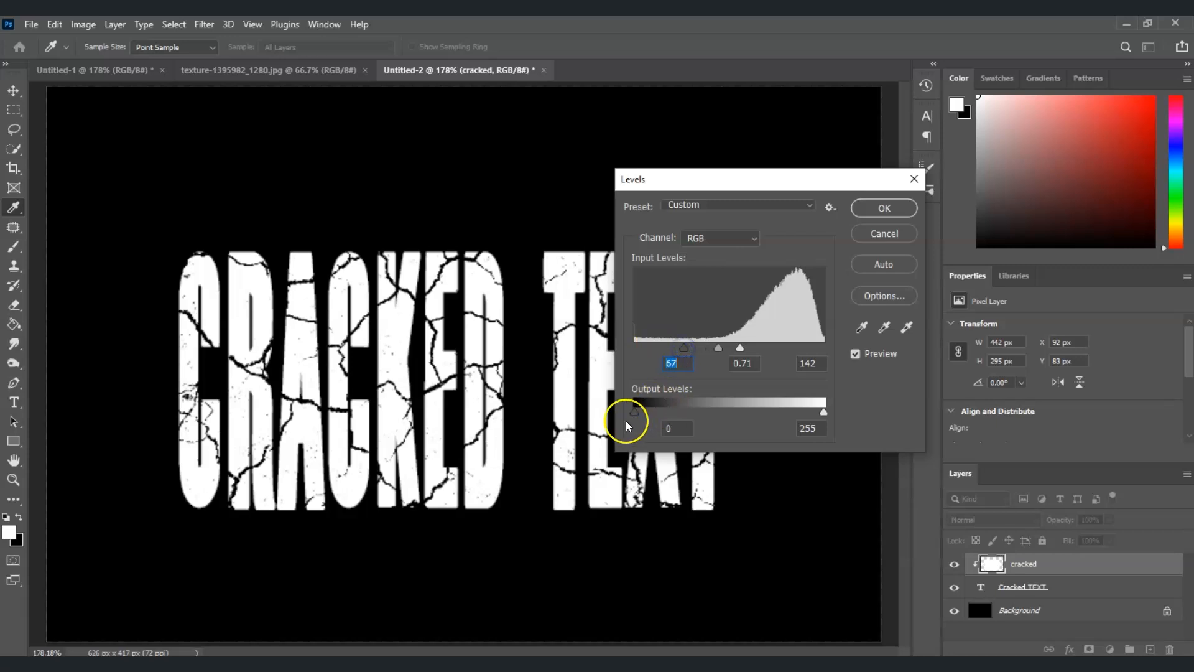
drag(827, 182, 870, 248)
click(915, 276)
- Rasterize the Cracked TEXT type layer and merge it with the cracked layer
key(t)
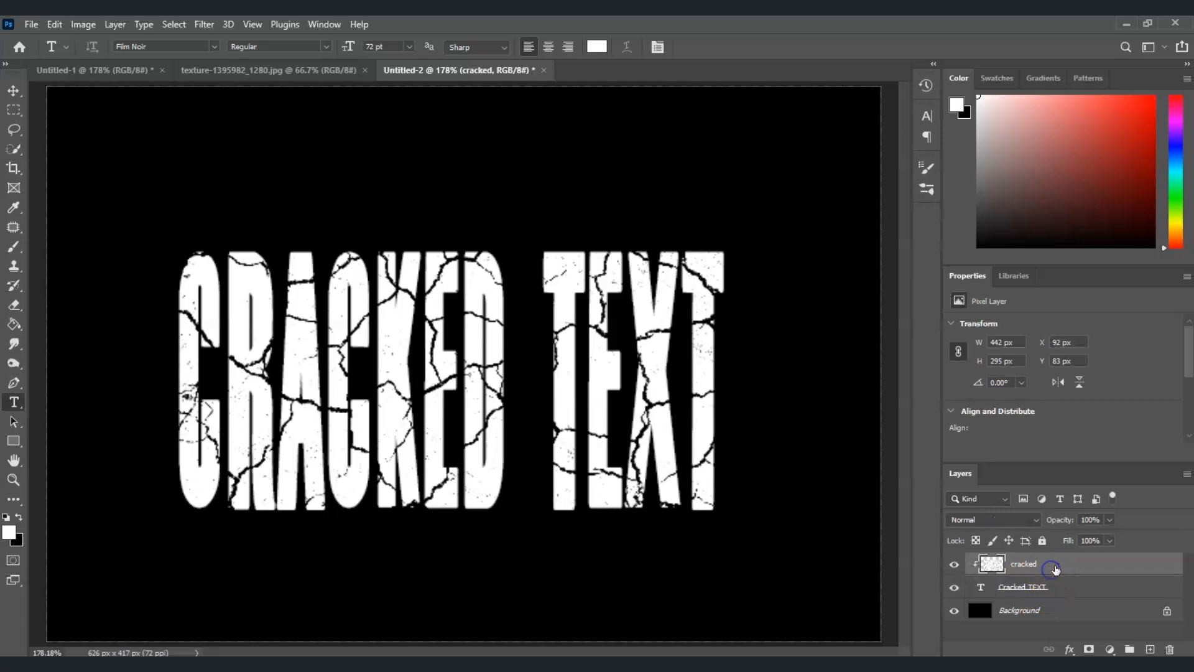
shift+click(1065, 590)
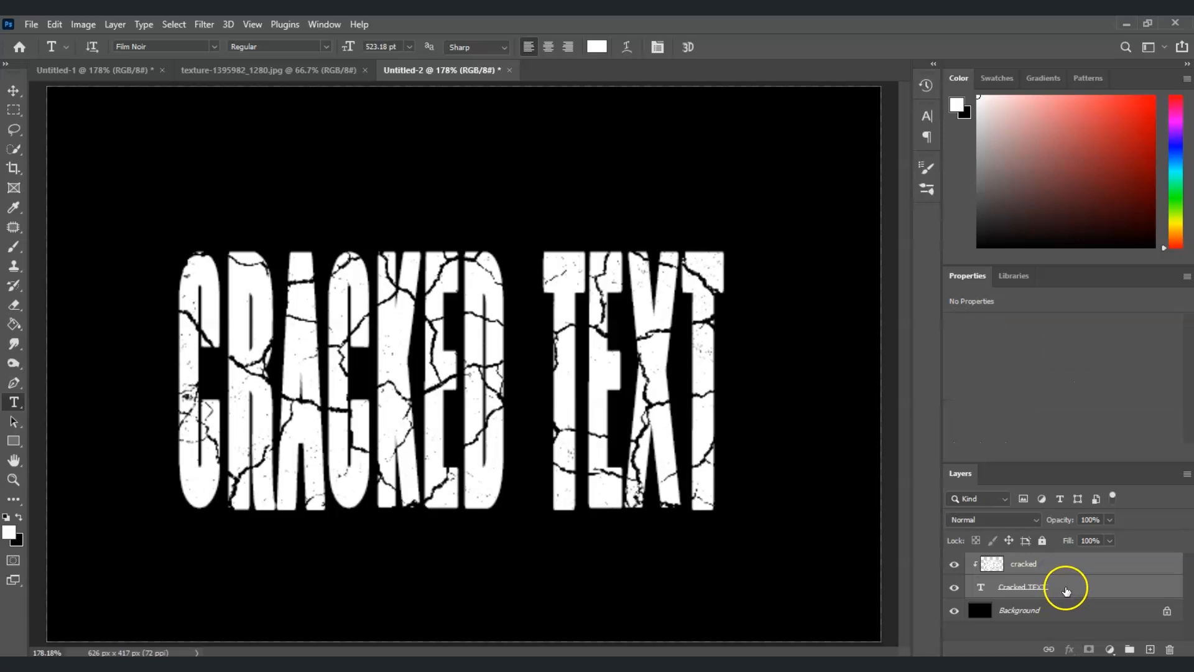
right_click(1066, 588)
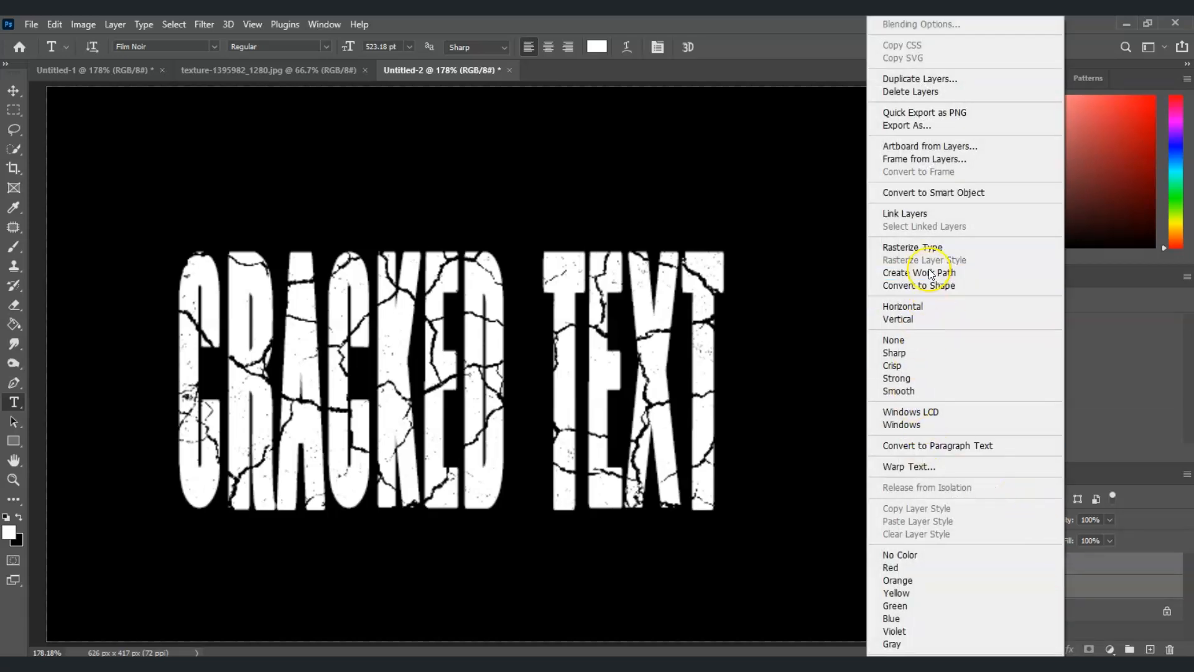
click(930, 248)
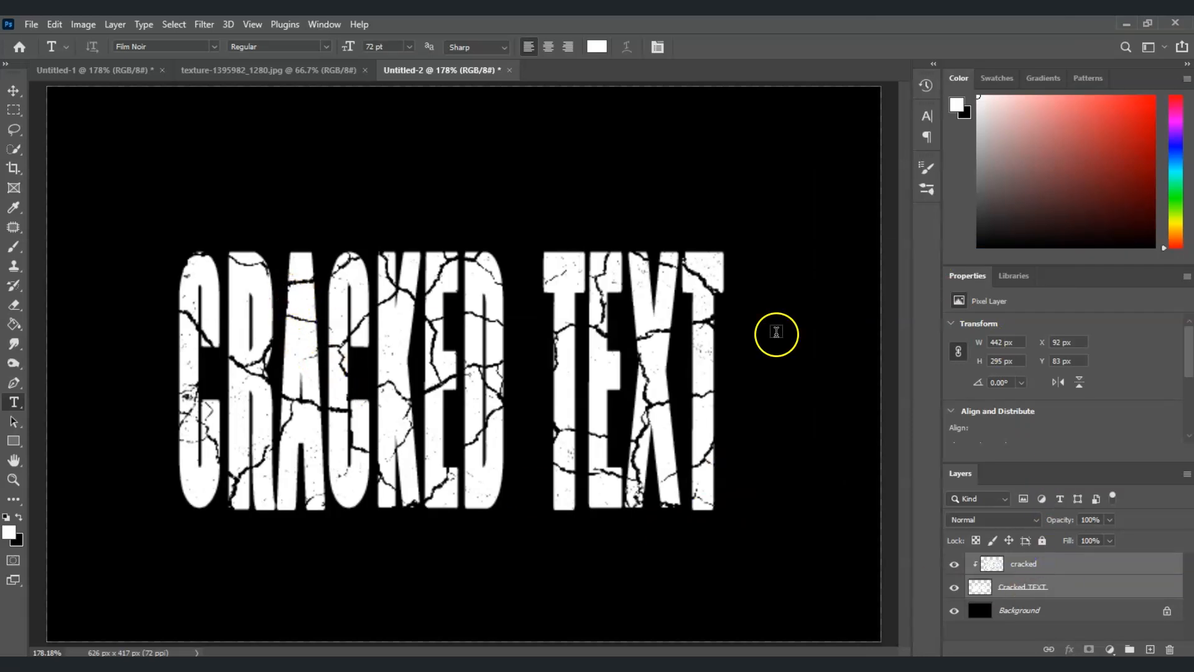
right_click(1052, 561)
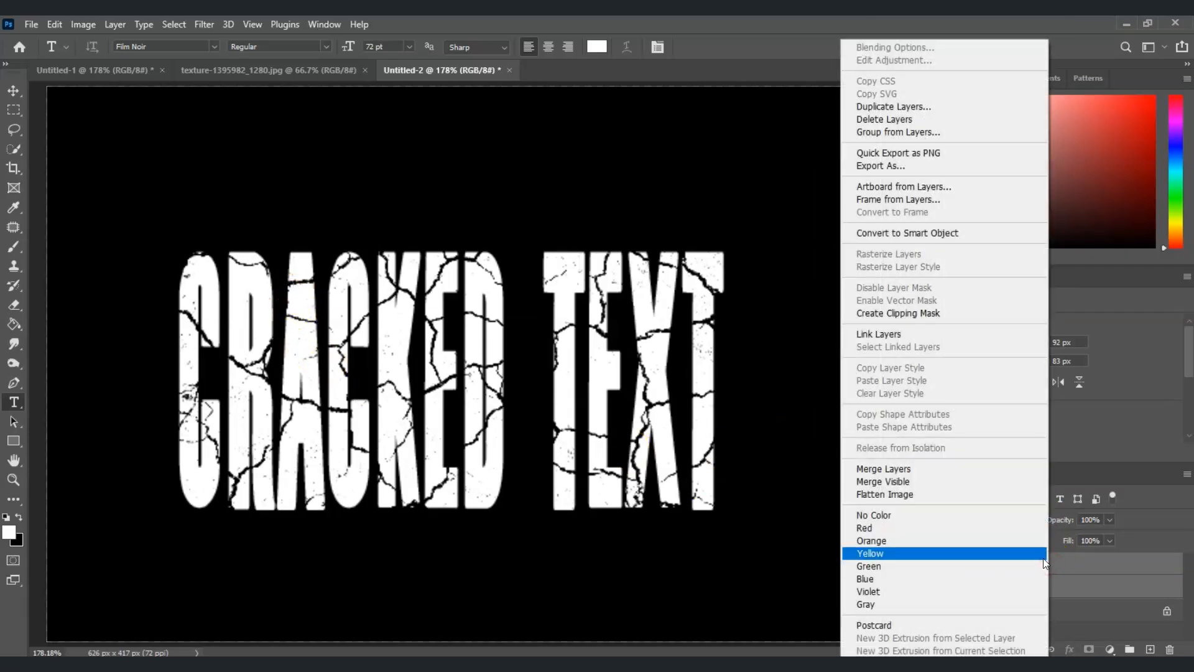
click(968, 473)
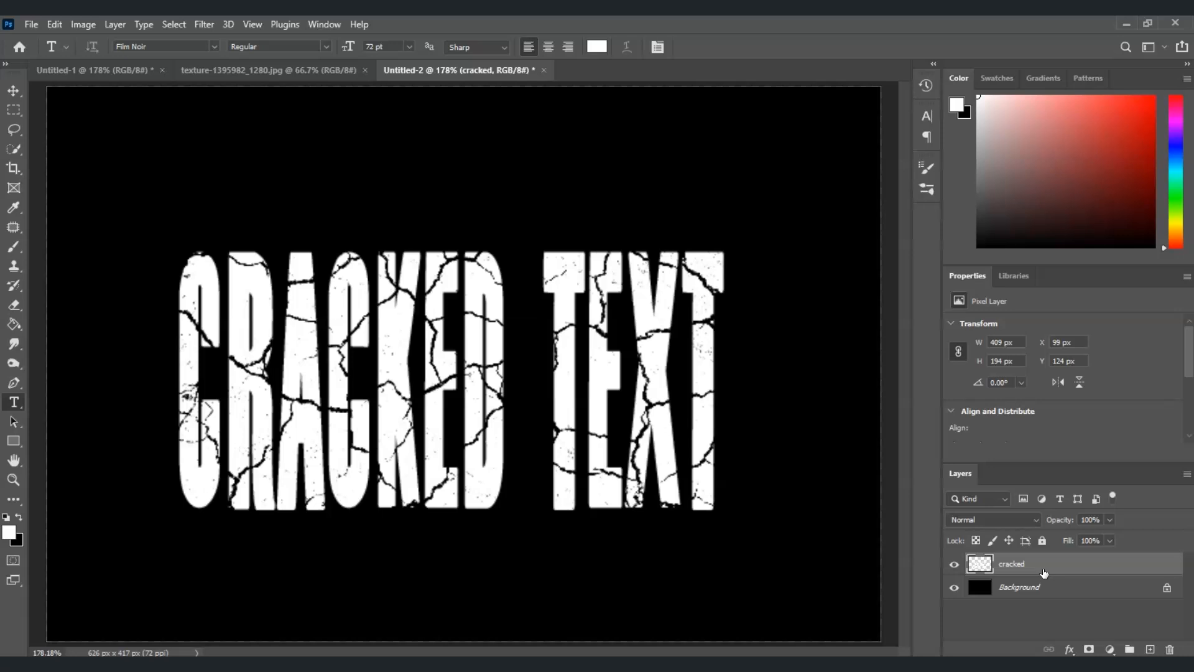
- With the Lasso Tool, select the top of the first C and rotate it about -10.5 degrees outward using Free Transform
click(15, 128)
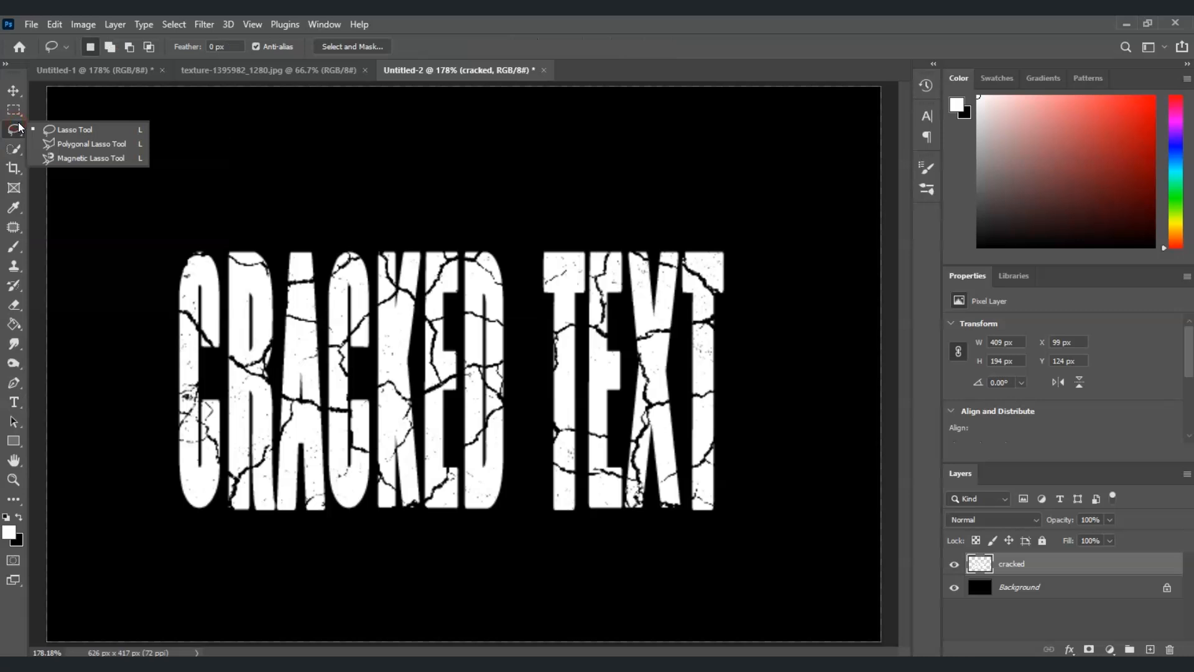
click(81, 130)
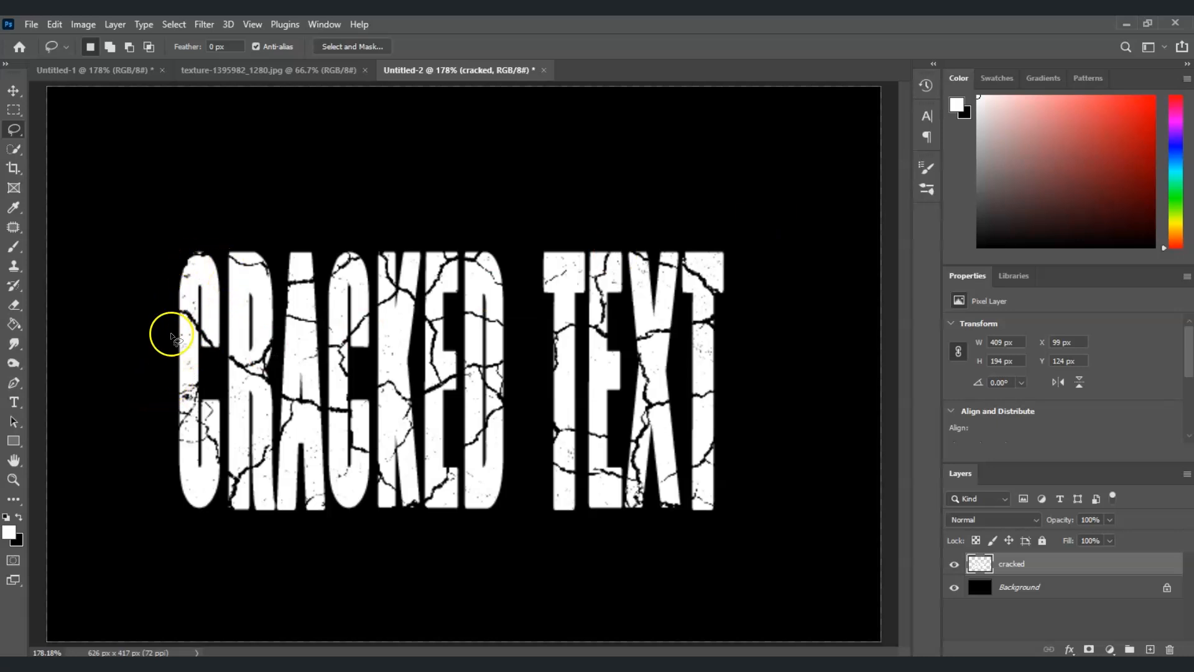
drag(172, 313, 172, 315)
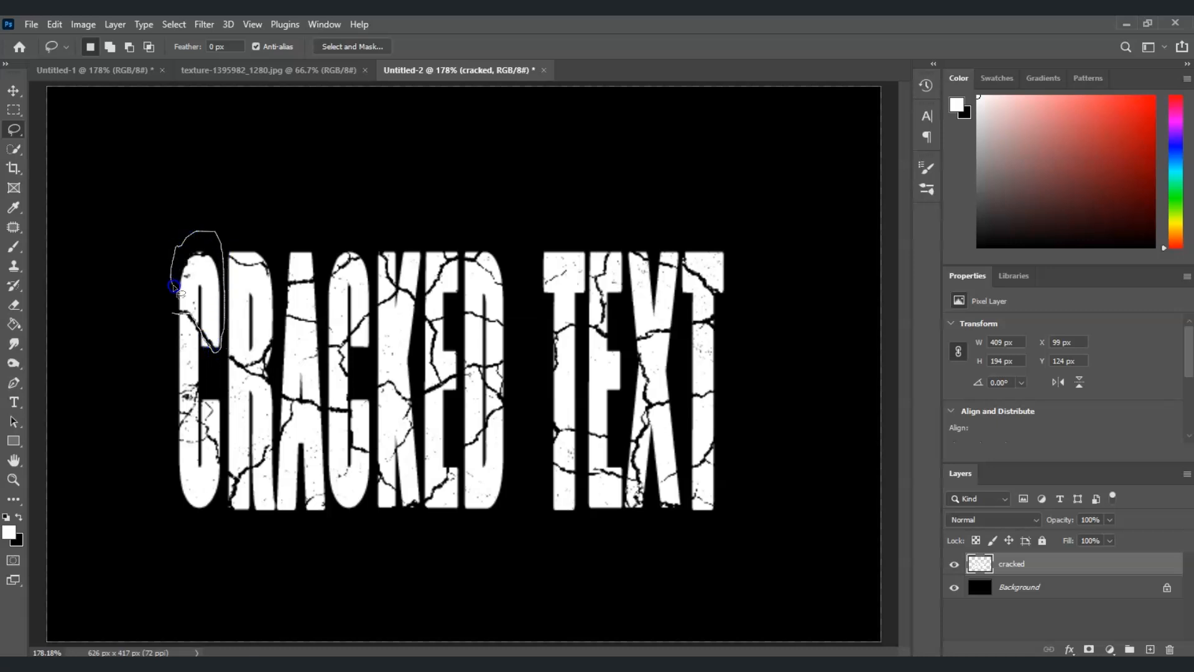
drag(177, 315, 176, 314)
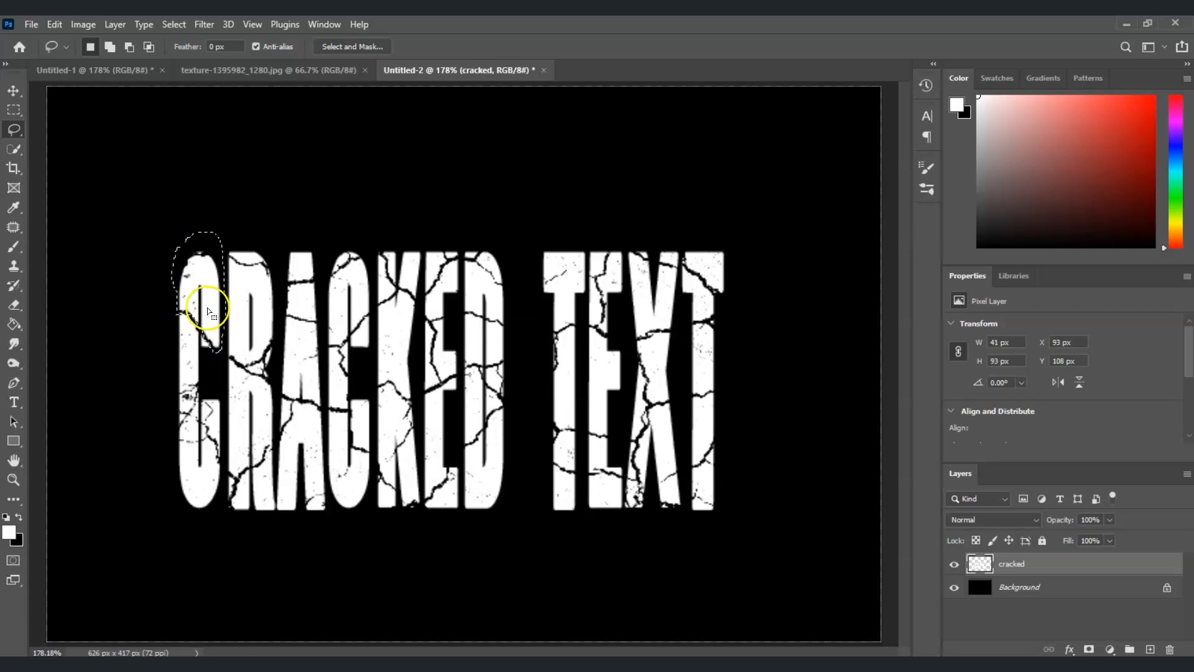
key(ctrl+t)
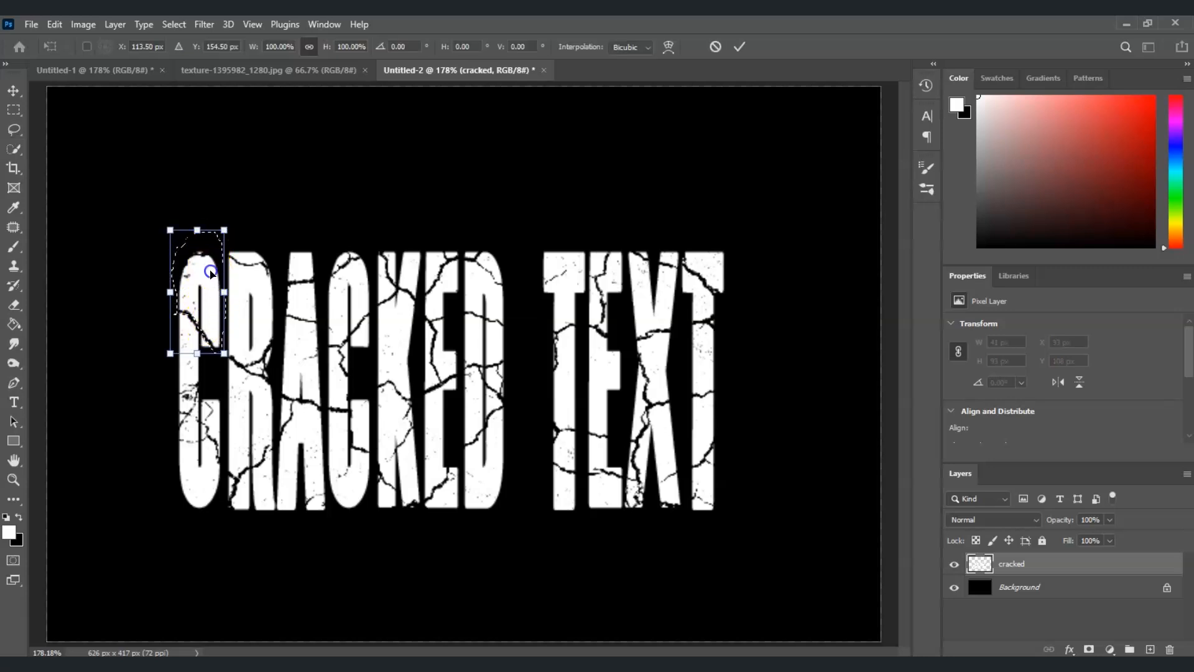
drag(210, 266, 209, 266)
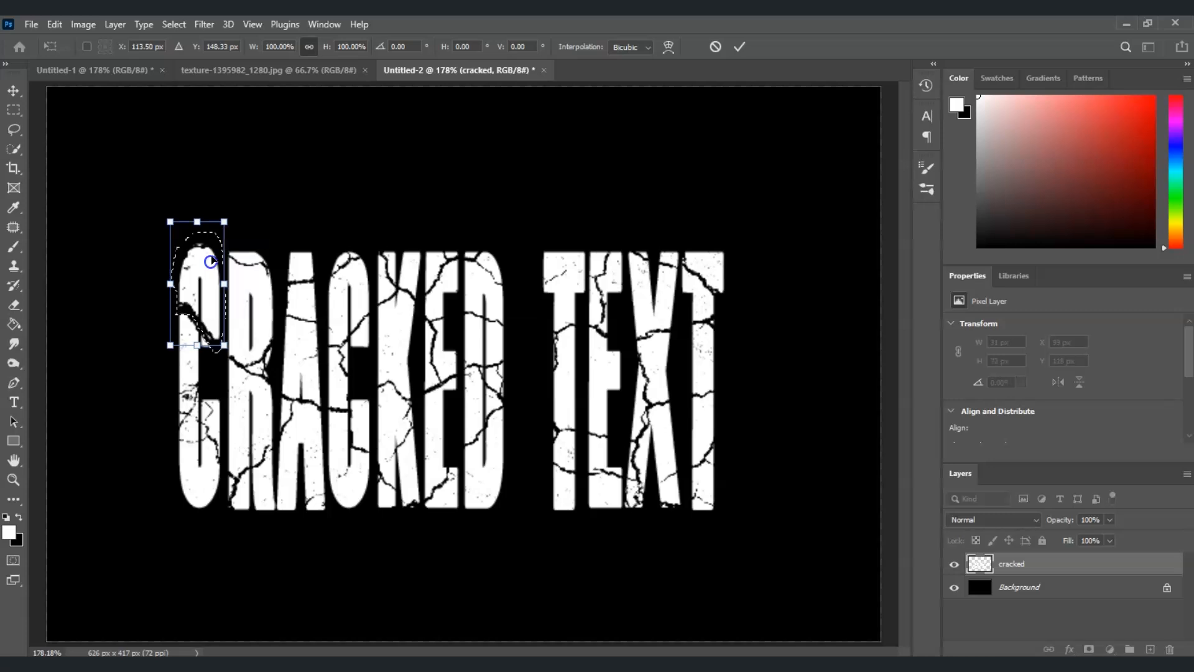
drag(244, 207, 230, 212)
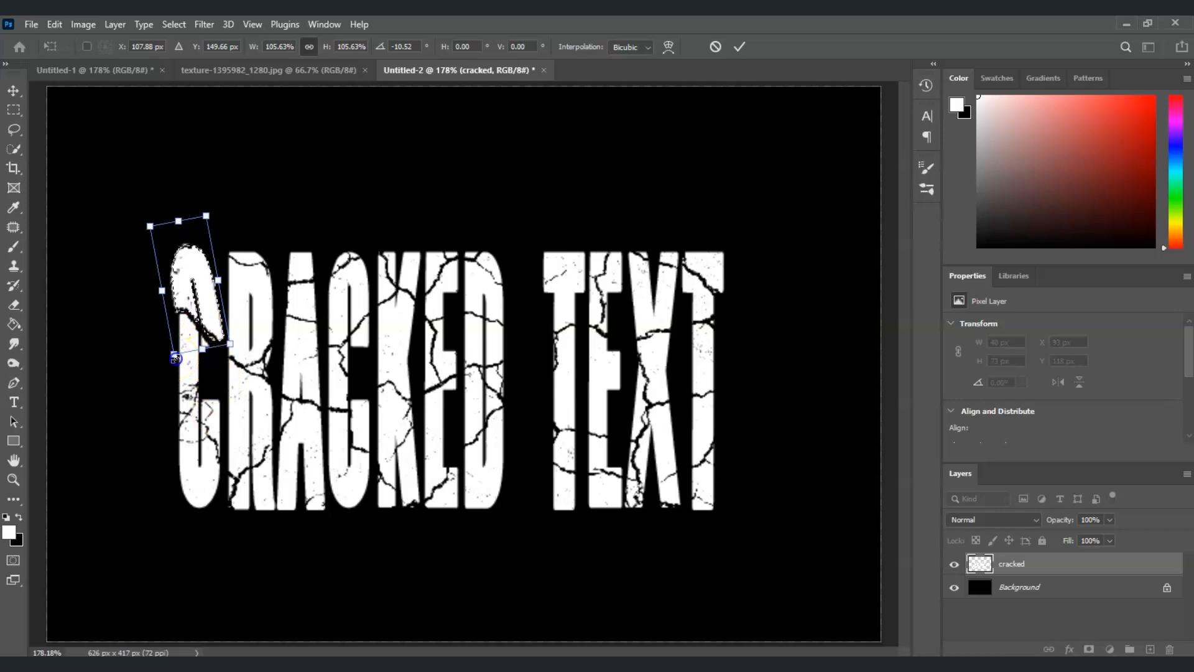
drag(176, 358, 173, 356)
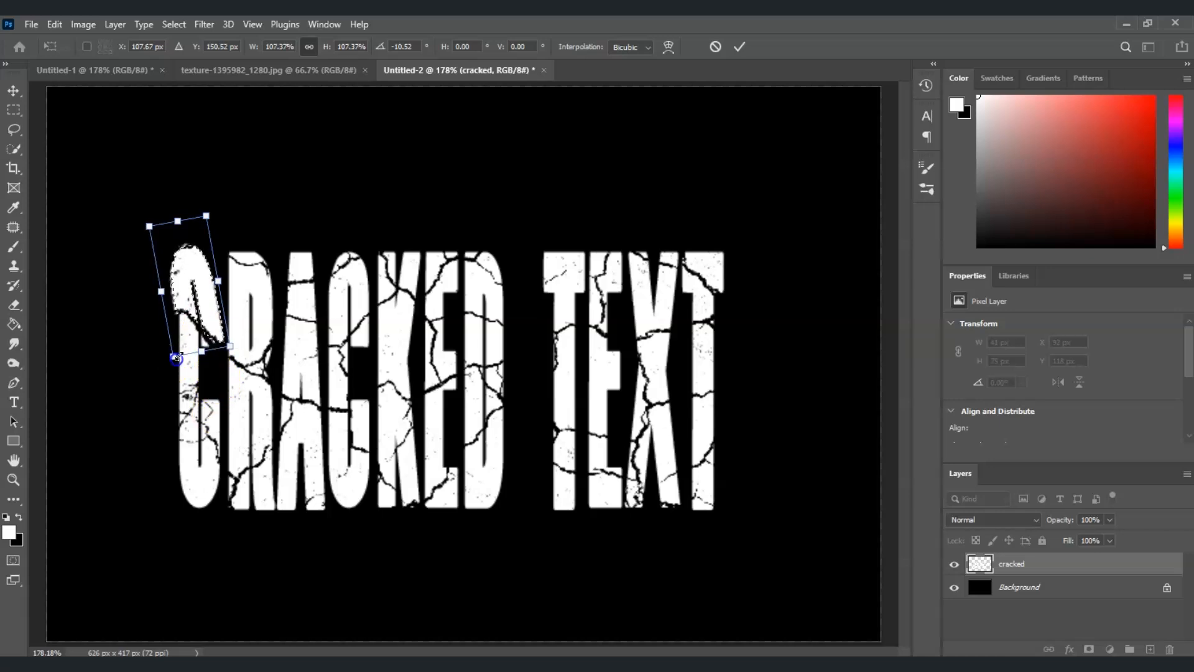
key(Return)
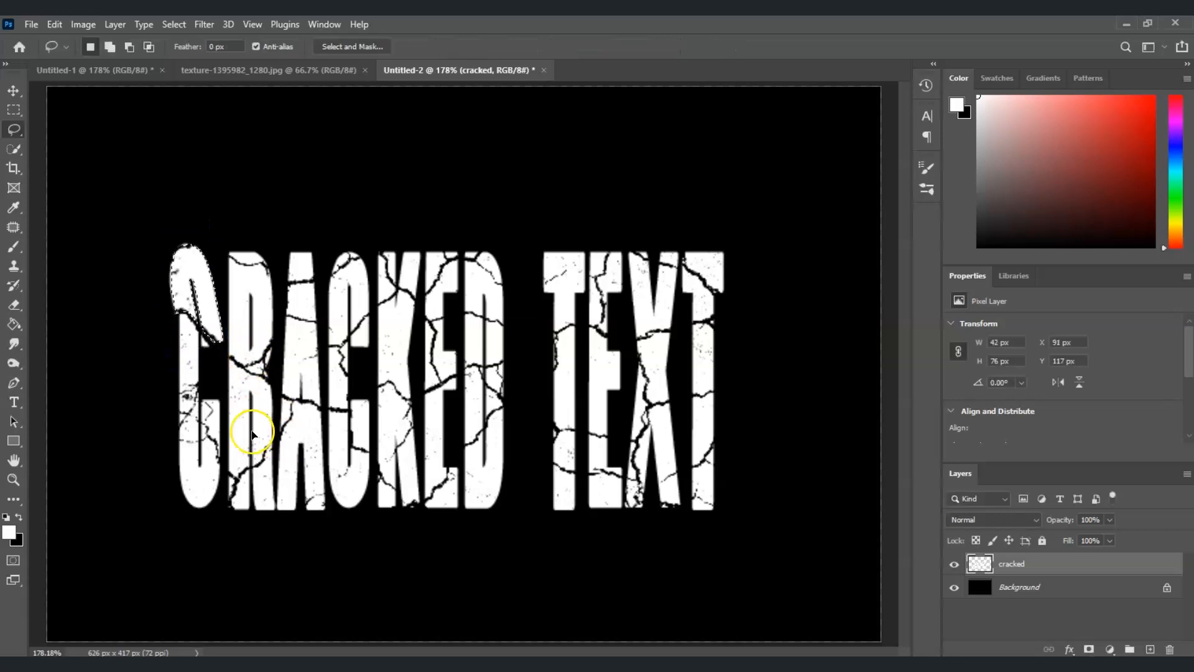
key(ctrl+d)
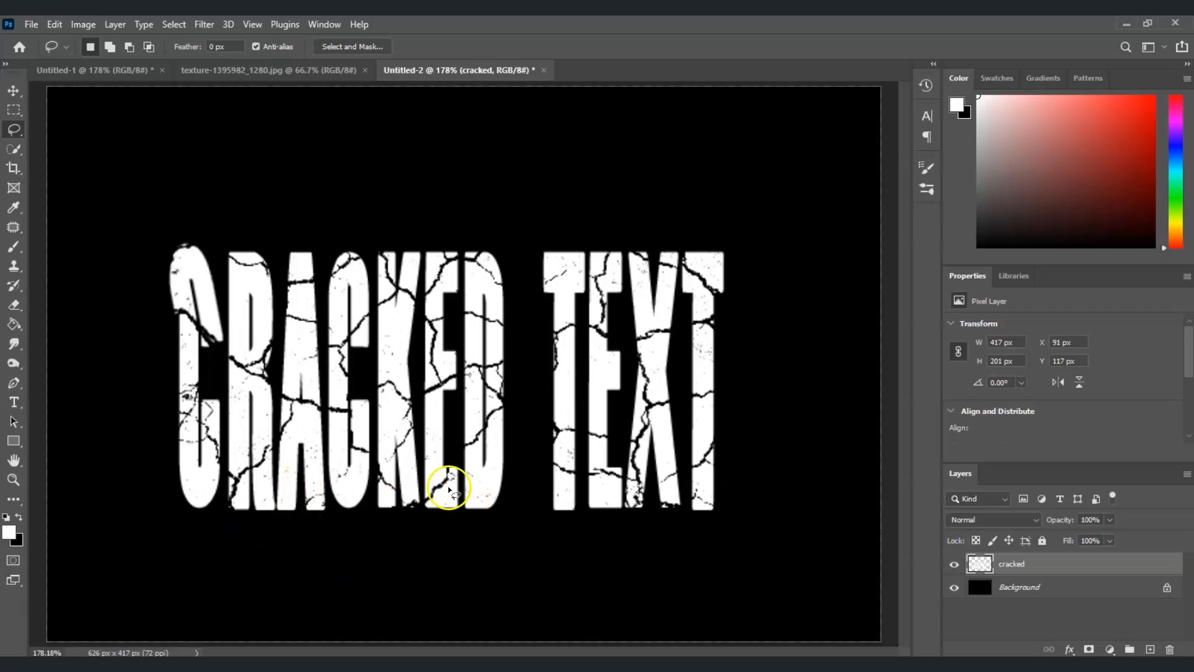
- Lasso the top-right corner of the last T and rotate it outward, shifting it slightly down
mouse_move(684, 244)
mouse_down()
mouse_move(716, 292)
mouse_move(732, 251)
mouse_move(684, 234)
mouse_up()
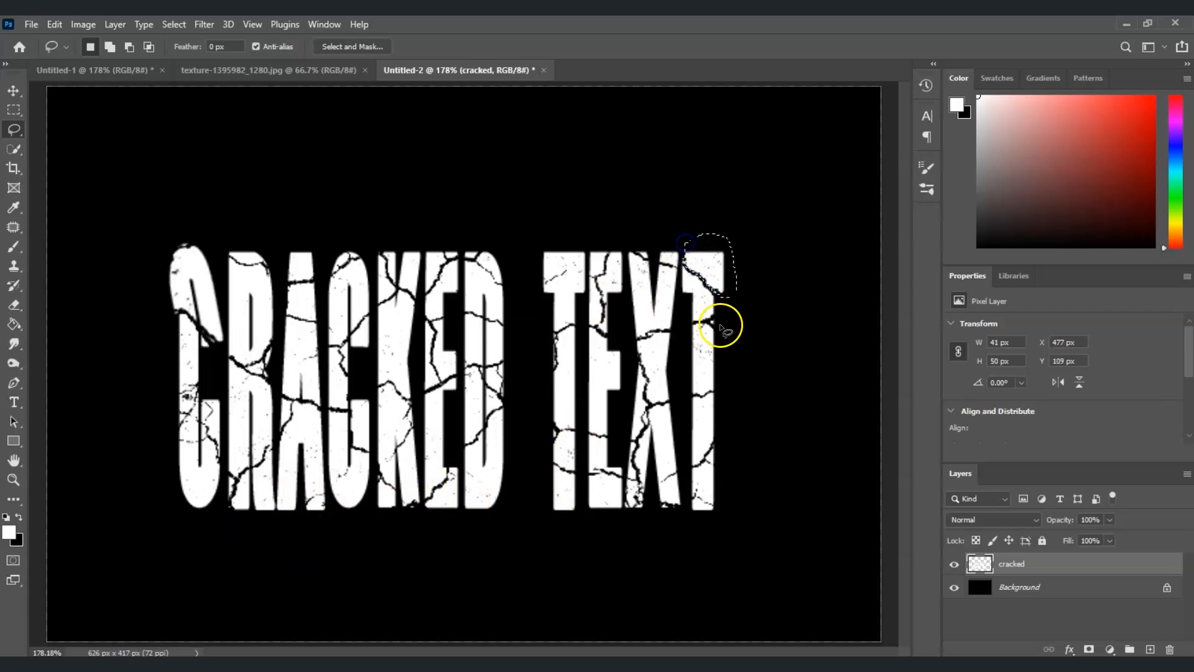
key(ctrl+t)
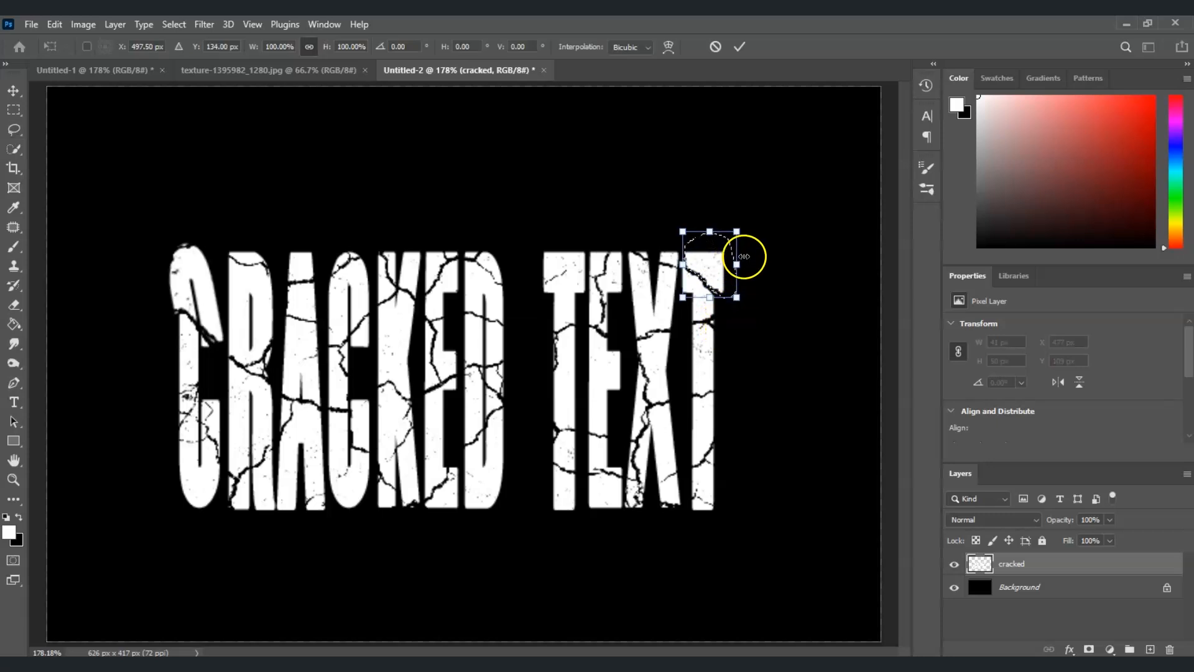
drag(716, 265, 772, 245)
drag(724, 271, 733, 283)
key(Return)
key(ctrl+d)
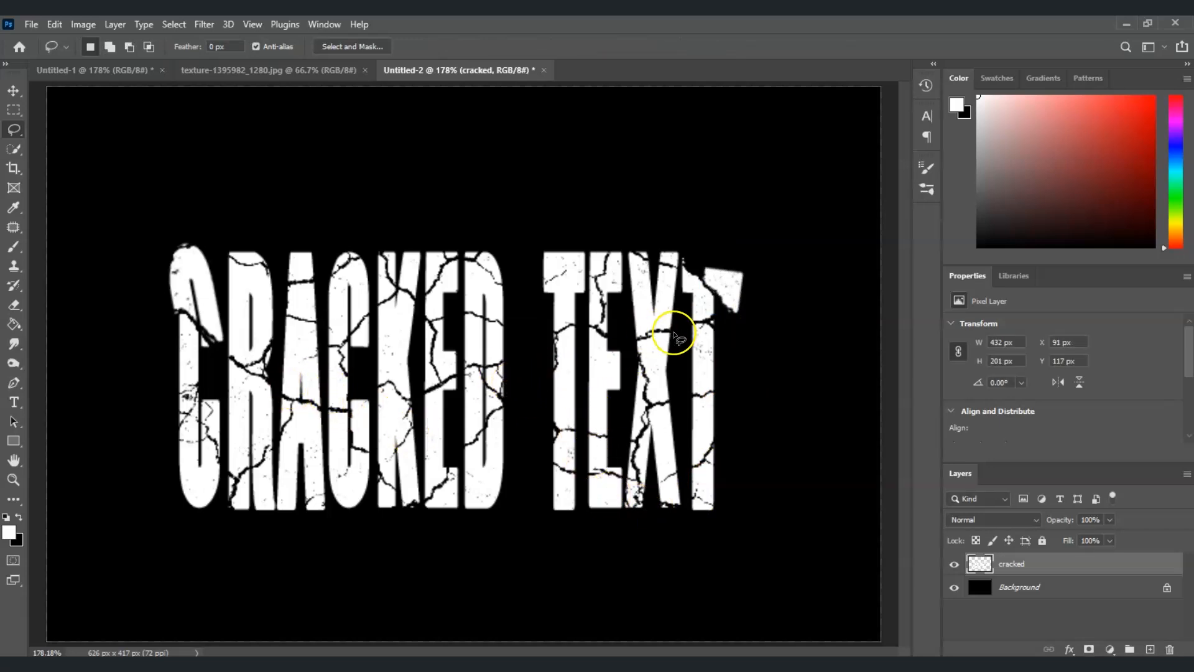
- Lasso a section of the first T in TEXT and shift it slightly left with Free Transform
mouse_move(580, 322)
mouse_down()
mouse_move(590, 274)
mouse_move(580, 316)
mouse_up()
key(ctrl+t)
drag(549, 218, 541, 218)
key(Return)
- Lasso fragments of the X and the lower D and nudge them apart with Free Transform
mouse_move(612, 434)
mouse_down()
mouse_move(584, 338)
mouse_move(615, 435)
mouse_up()
key(ctrl+t)
drag(607, 383, 613, 384)
drag(471, 442, 458, 449)
drag(464, 492, 465, 505)
mouse_move(458, 447)
mouse_down()
mouse_move(521, 464)
mouse_move(458, 449)
mouse_up()
key(ctrl+t)
drag(483, 479, 482, 493)
key(Return)
- Lasso the bottom of the R and shift it slightly downward with Free Transform
mouse_move(230, 511)
mouse_down()
mouse_move(252, 495)
mouse_move(229, 512)
mouse_up()
key(ctrl+t)
drag(240, 494, 238, 506)
key(Return)
- Lasso a piece of the D along a crack and nudge it sideways with Free Transform
mouse_move(579, 475)
mouse_down()
mouse_move(568, 472)
mouse_move(580, 475)
mouse_up()
key(ctrl+t)
drag(509, 327, 511, 320)
key(ctrl+t)
drag(502, 277, 509, 279)
key(Return)
key(ctrl+d)
- Transform a fragment near the top of the D, moving it up and to the right
key(ctrl+t)
drag(444, 261, 468, 240)
key(Return)
key(ctrl+d)
key(ctrl+f)
key(Escape)
- Lasso a lower fragment near the X and shift it down slightly with Free Transform
mouse_move(372, 461)
mouse_down()
mouse_move(349, 447)
mouse_move(371, 462)
mouse_up()
key(ctrl+t)
mouse_move(629, 444)
mouse_down()
mouse_move(638, 486)
mouse_move(631, 443)
mouse_move(627, 462)
mouse_up()
key(ctrl+t)
key(Return)
key(ctrl+d)
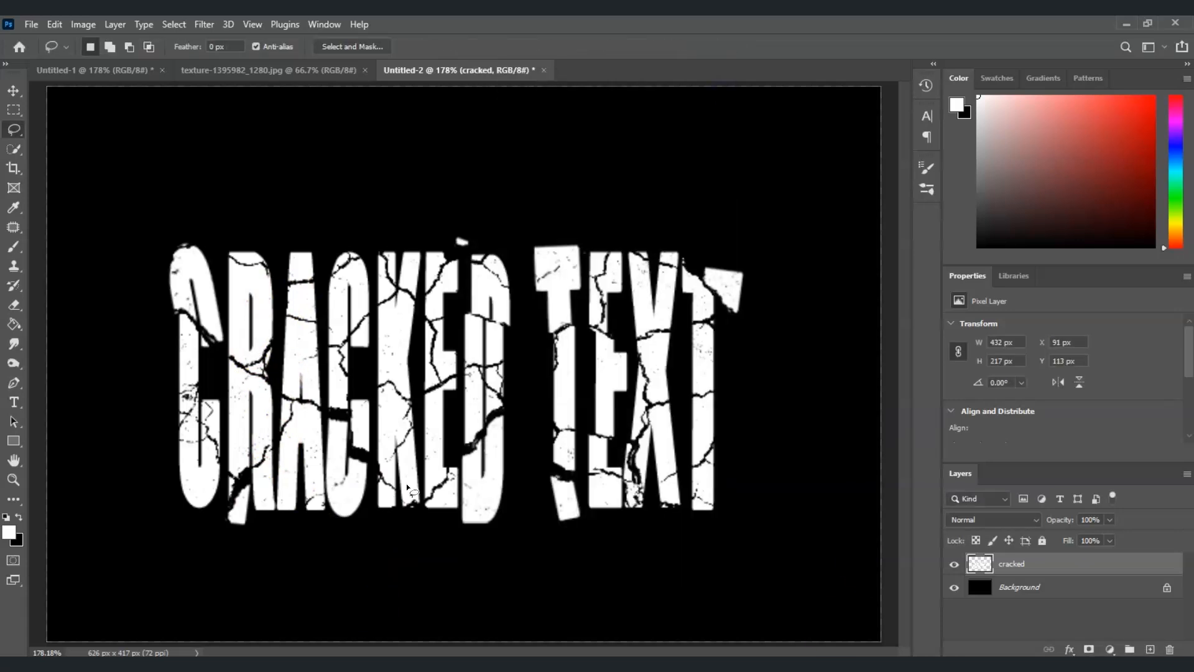